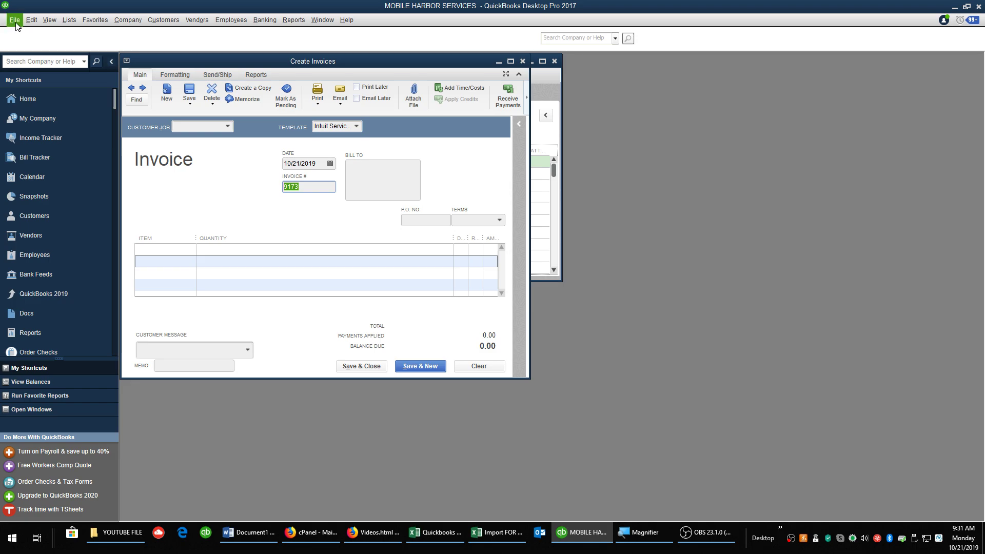
pyautogui.press('super+plus')
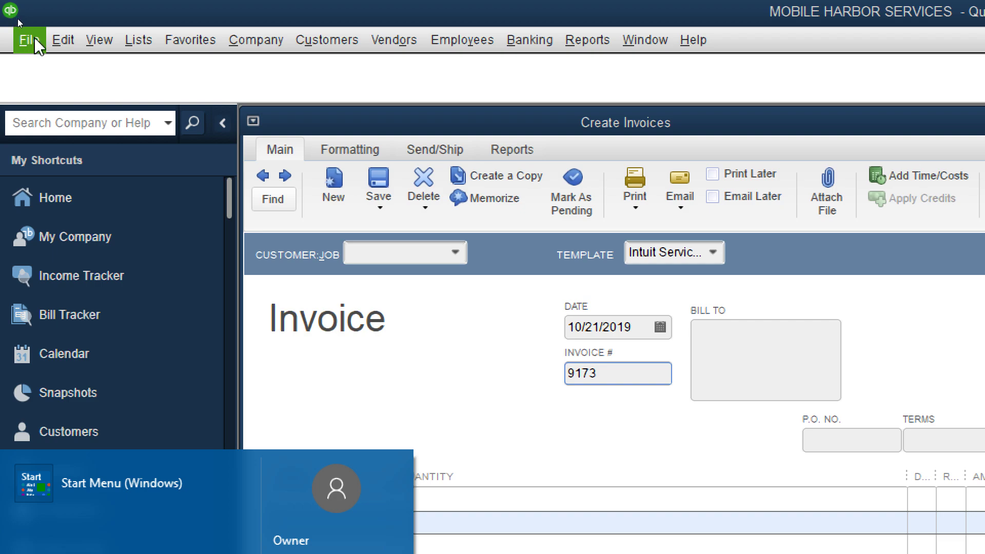
pyautogui.click(36, 38)
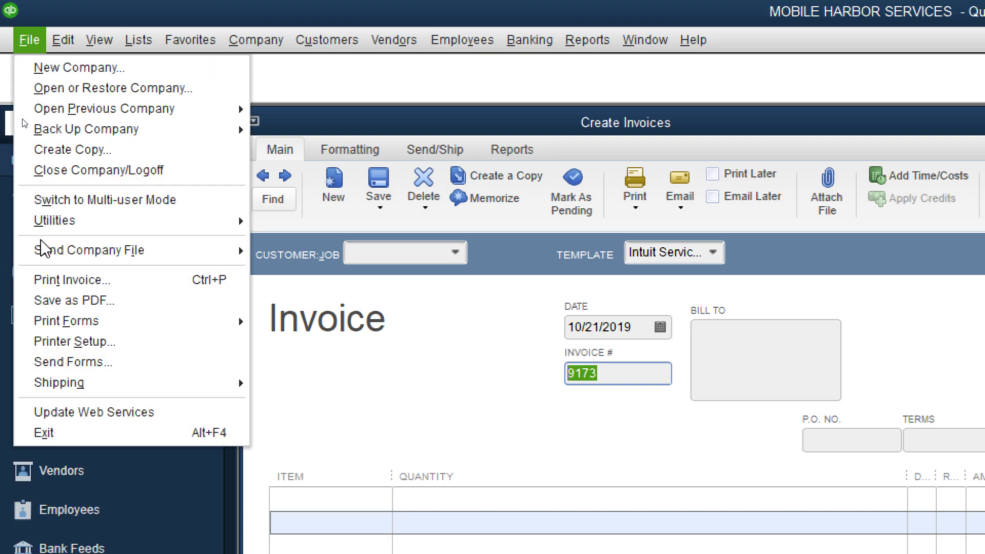
pyautogui.moveTo(198, 221)
pyautogui.moveTo(306, 226)
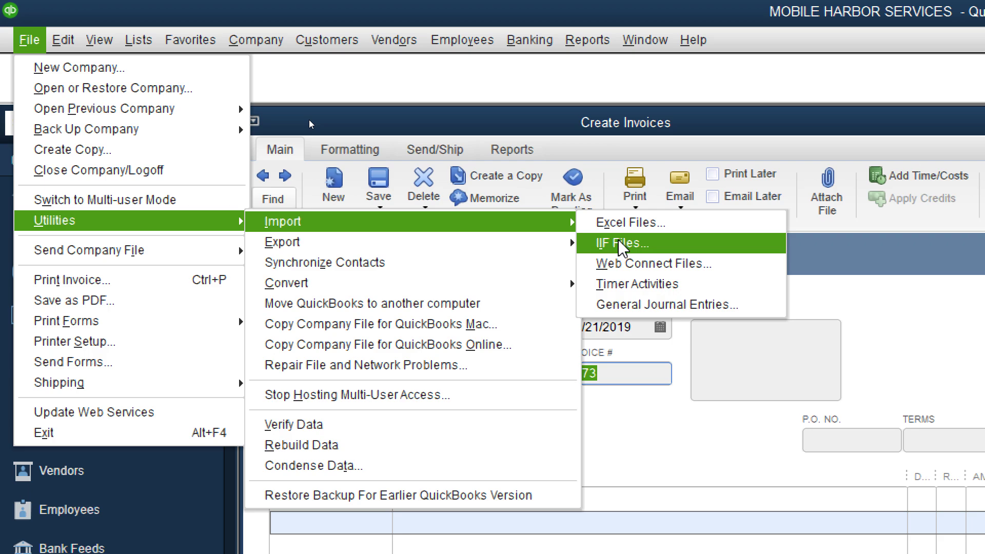
pyautogui.click(632, 447)
pyautogui.moveTo(608, 376); pyautogui.dragTo(568, 378)
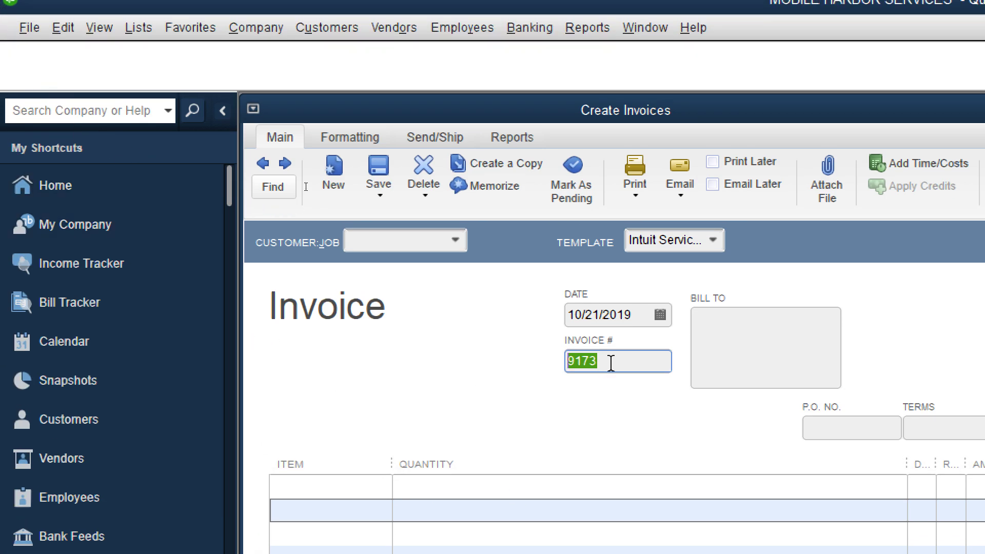
pyautogui.moveTo(611, 363); pyautogui.dragTo(560, 362)
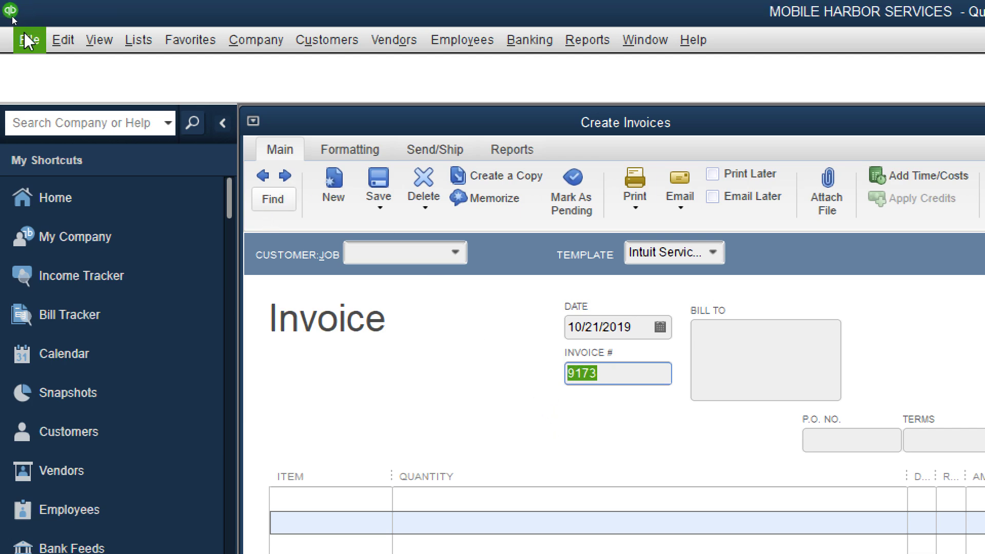
# Start an IIF file import and select Import FOR YOUTUBE.iif in the YOUTUBE FILE folder
pyautogui.click(30, 41)
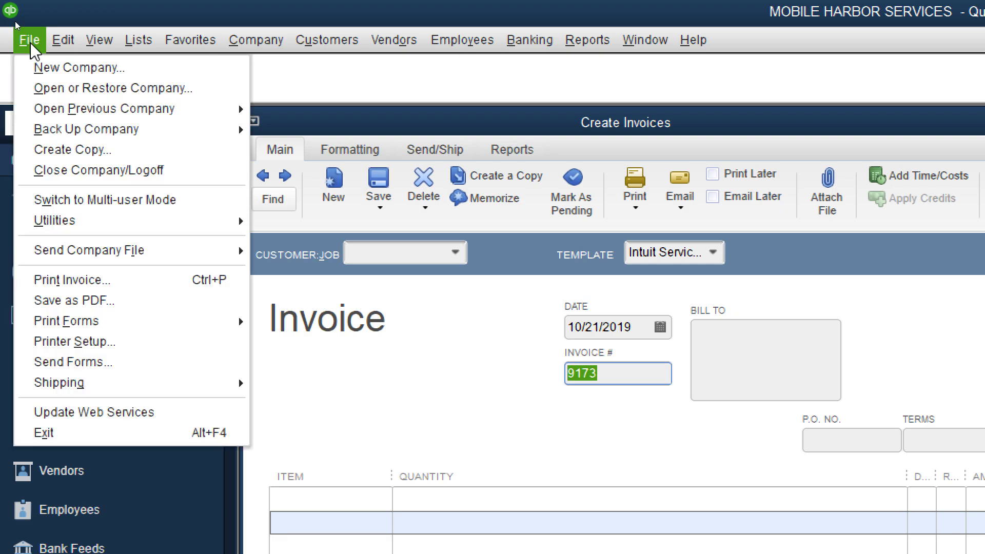
pyautogui.moveTo(210, 220)
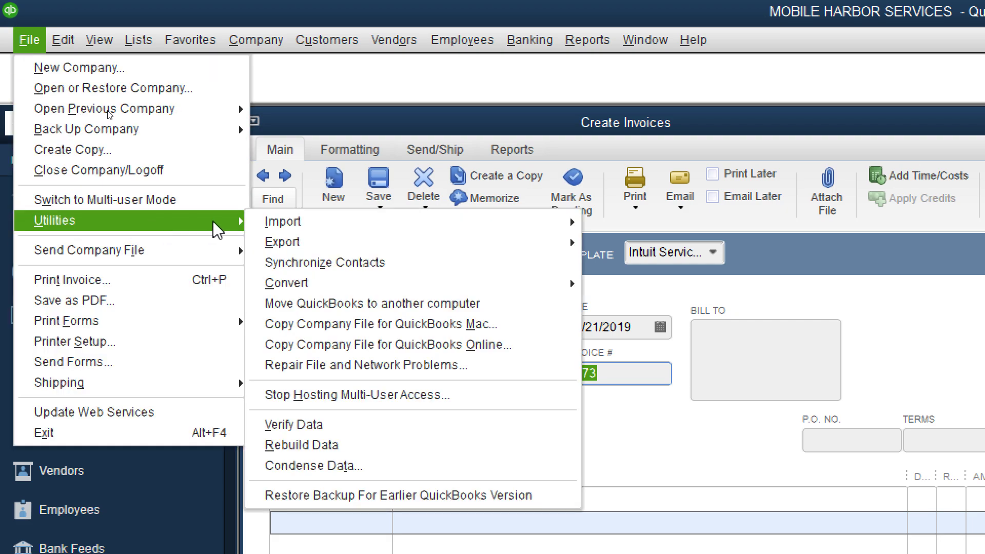
pyautogui.moveTo(254, 220)
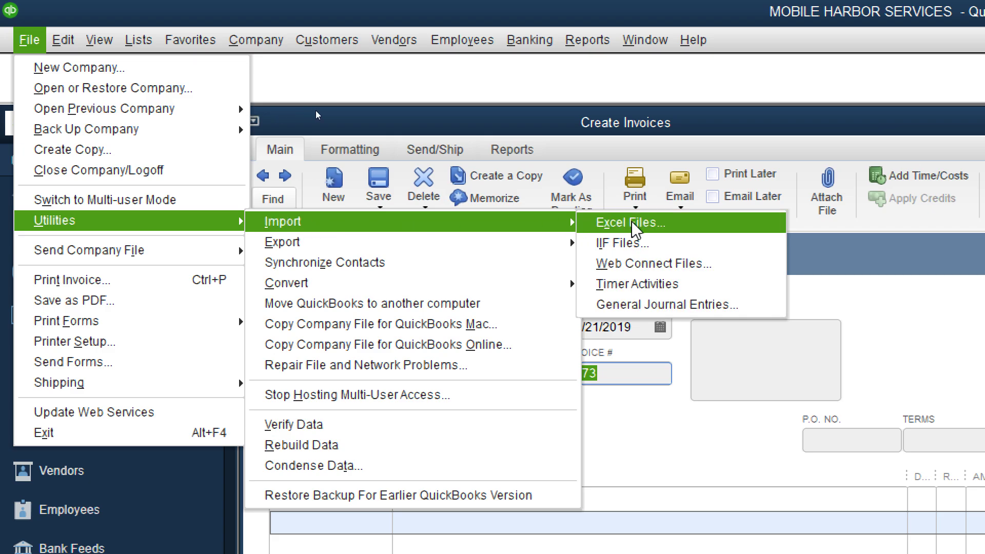
pyautogui.click(622, 243)
pyautogui.doubleClick(159, 197)
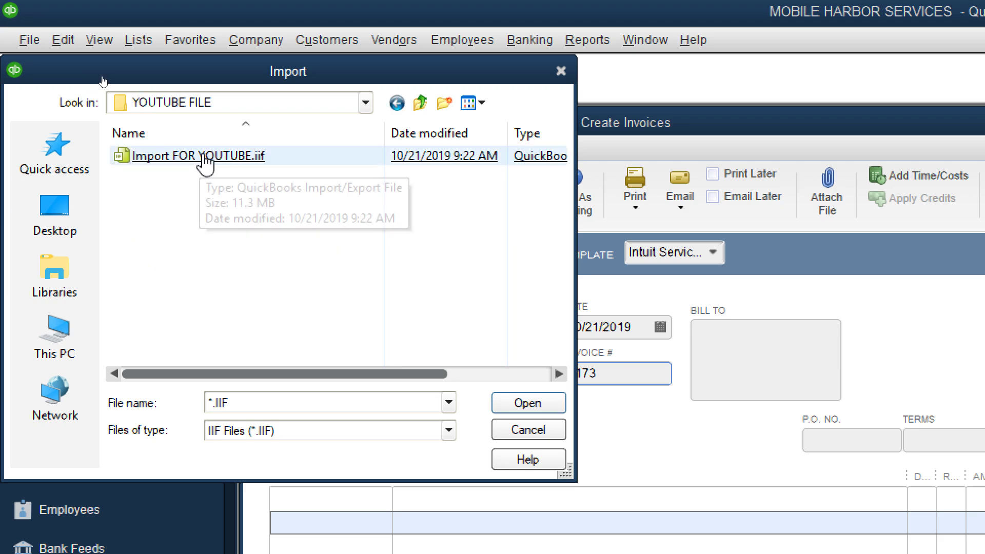
pyautogui.click(195, 161)
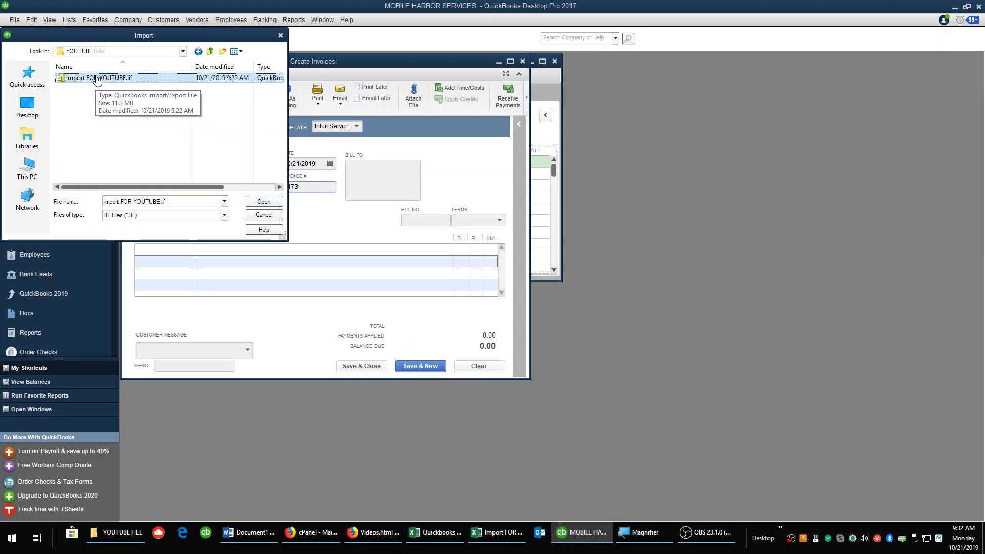
# Switch to the Import FOR YOUTUBE workbook in Excel, reset the customer dates and place the pop-up calendar near the customer table
pyautogui.click(496, 532)
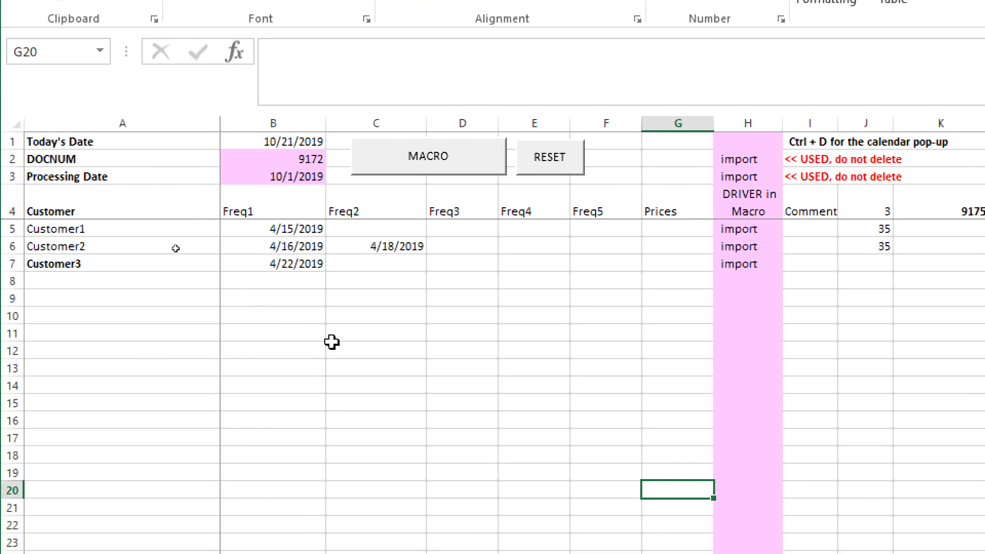
pyautogui.click(549, 159)
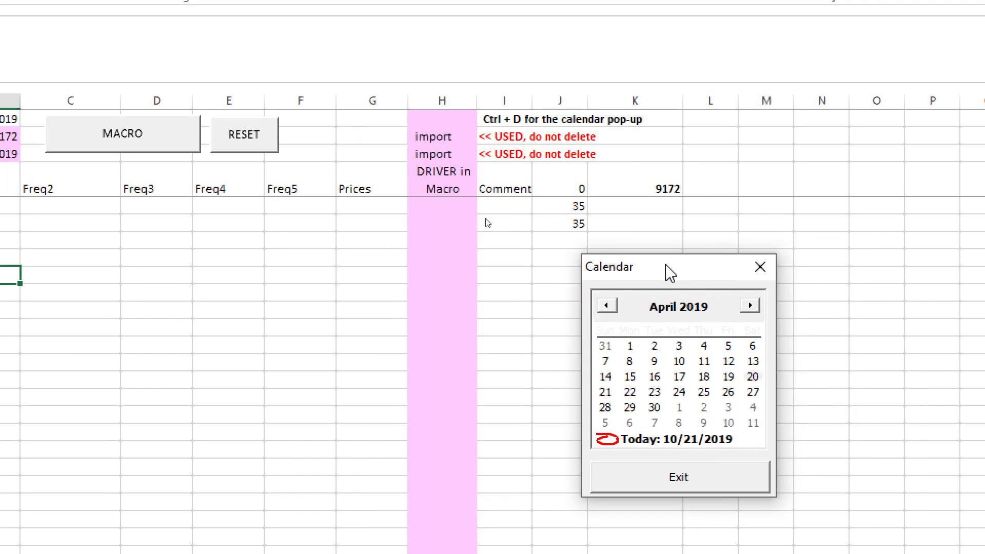
pyautogui.moveTo(971, 294); pyautogui.dragTo(397, 288)
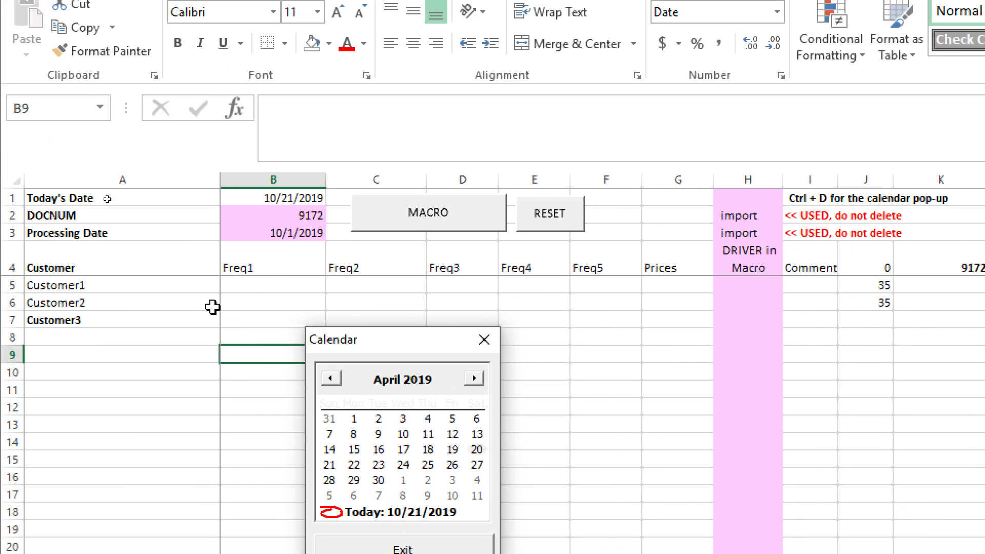
# Enter Freq1 dates 4/15/2019 for Customer1, 4/17/2019 for Customer2 and 4/22/2019 for Customer3, plus Freq2 date 4/18/2019 for Customer2
pyautogui.click(167, 234)
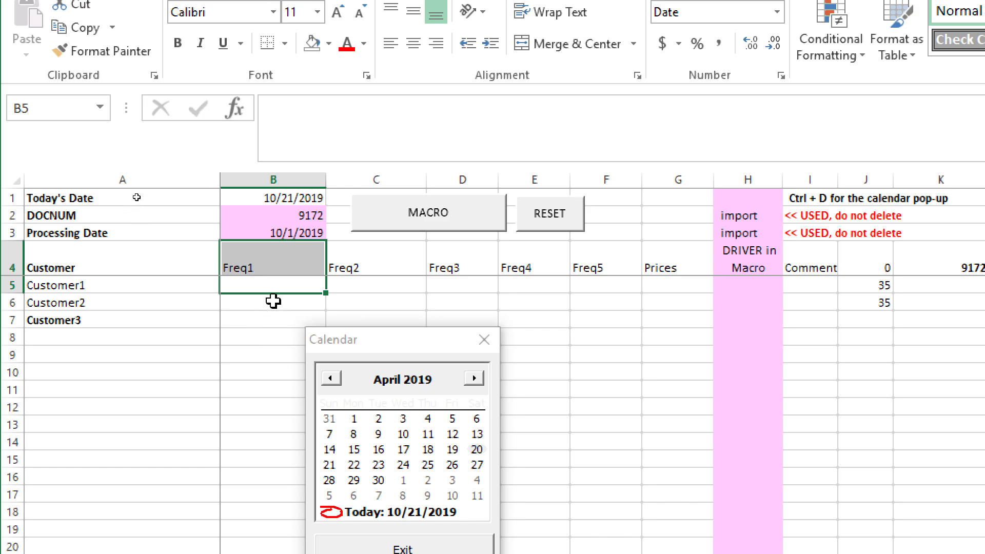
pyautogui.click(354, 449)
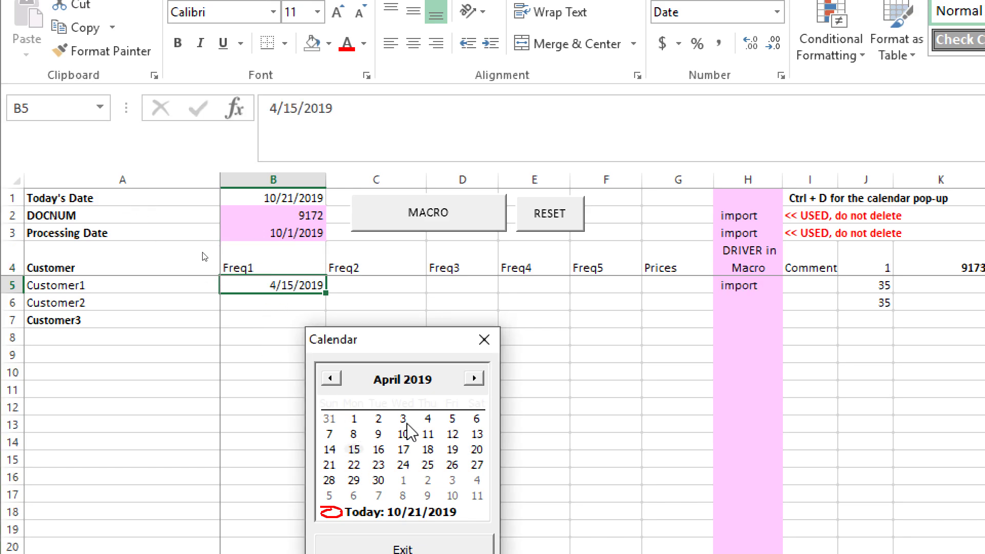
pyautogui.click(309, 303)
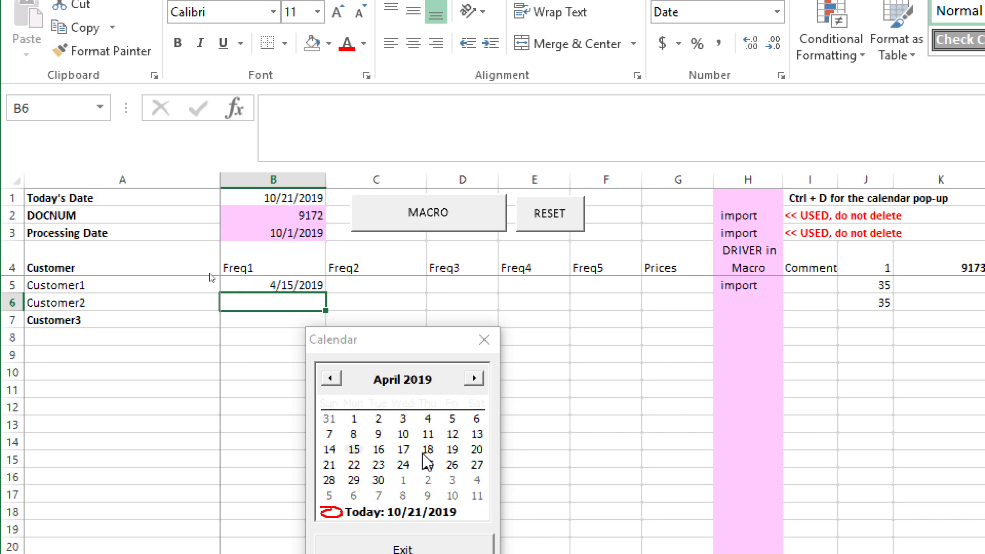
pyautogui.click(404, 449)
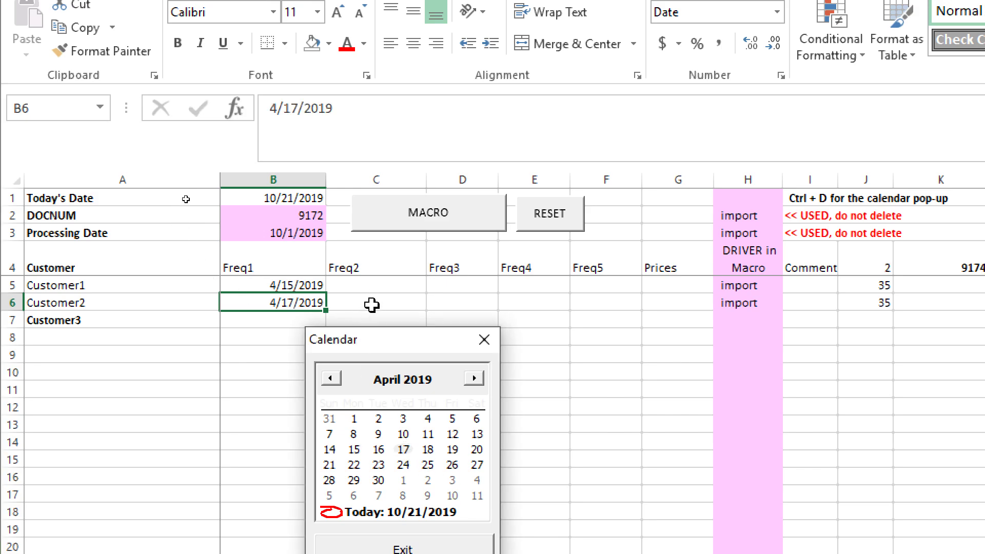
pyautogui.click(371, 305)
pyautogui.click(429, 450)
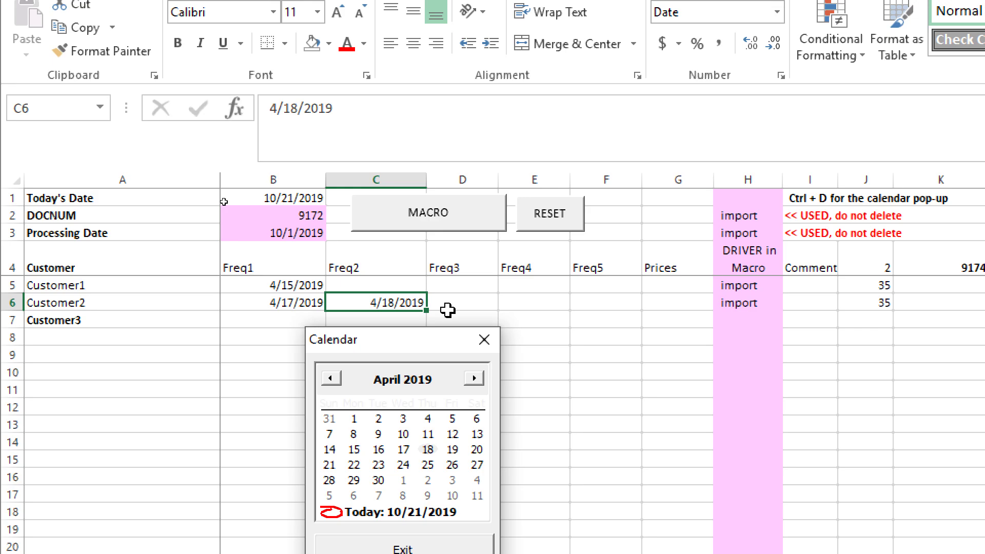
pyautogui.click(298, 318)
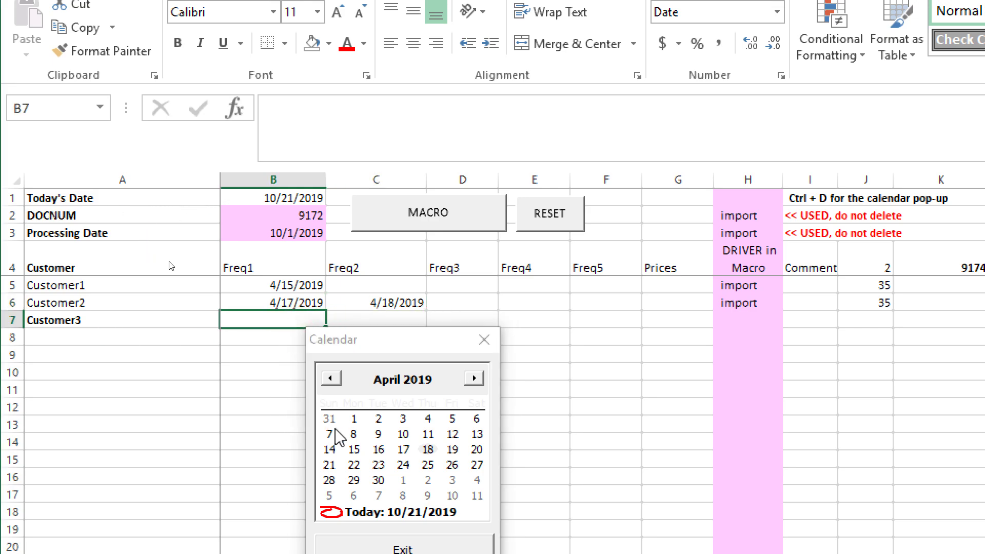
pyautogui.click(353, 464)
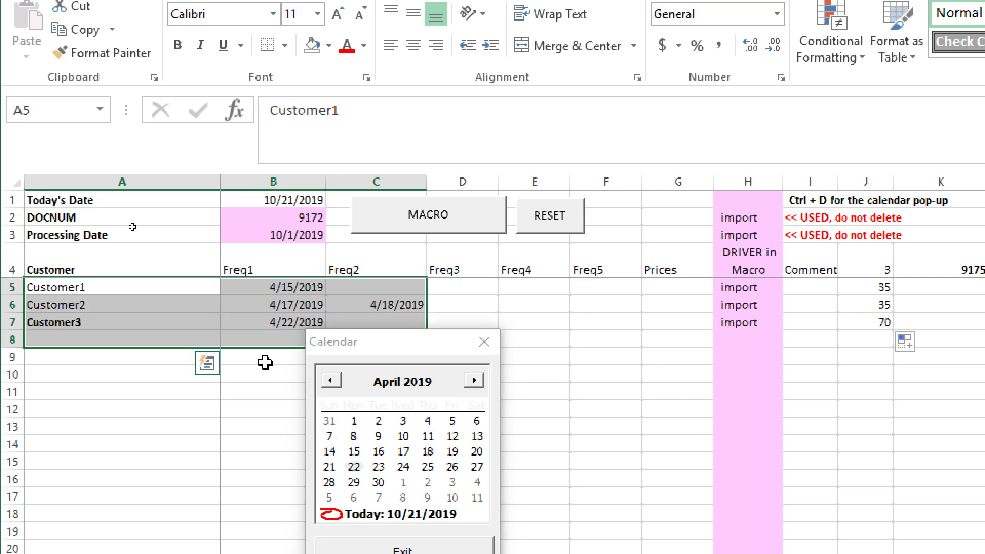
# Run the macro that builds the invoice import rows from the entered customer dates, and close the pop-up calendar
pyautogui.click(439, 320)
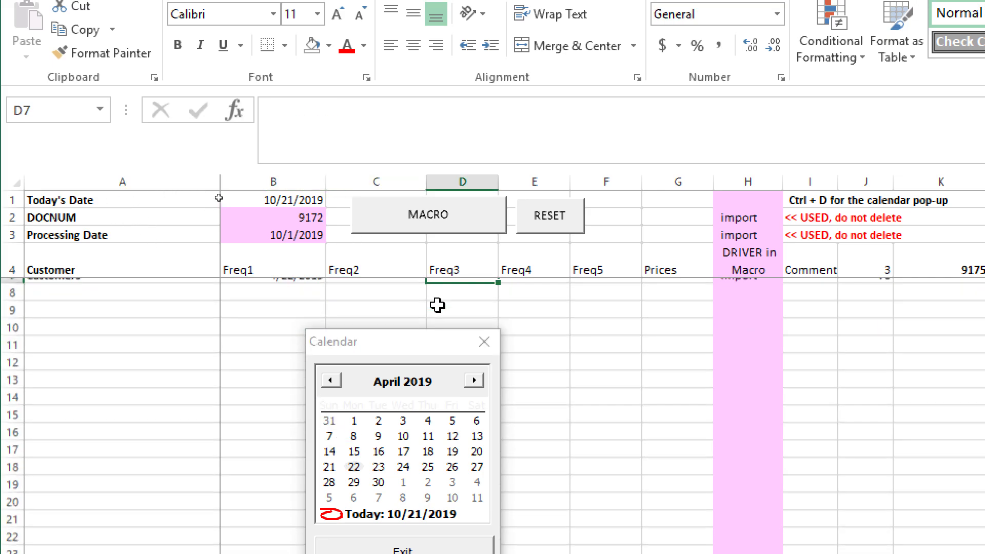
pyautogui.moveTo(402, 346); pyautogui.dragTo(562, 410)
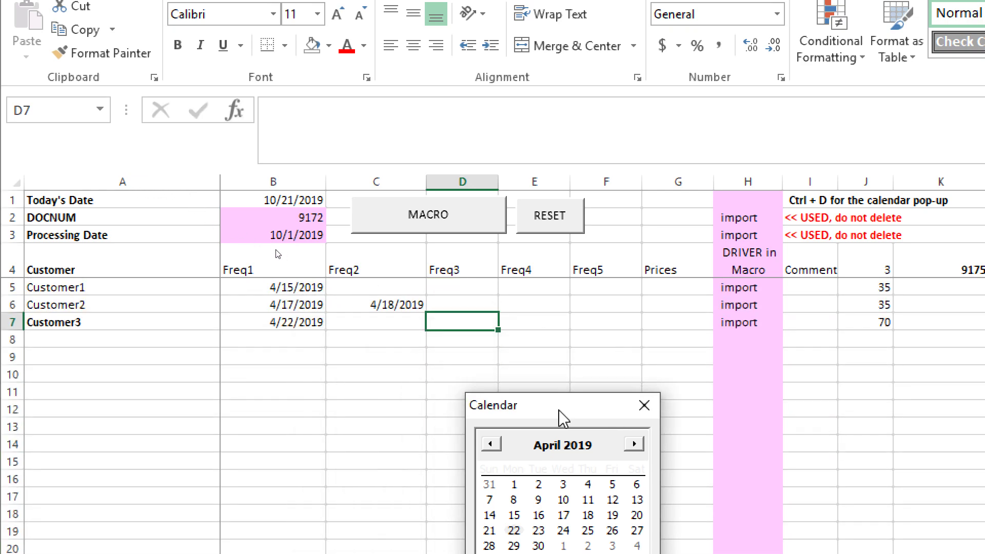
pyautogui.click(302, 288)
pyautogui.moveTo(329, 293); pyautogui.dragTo(435, 344)
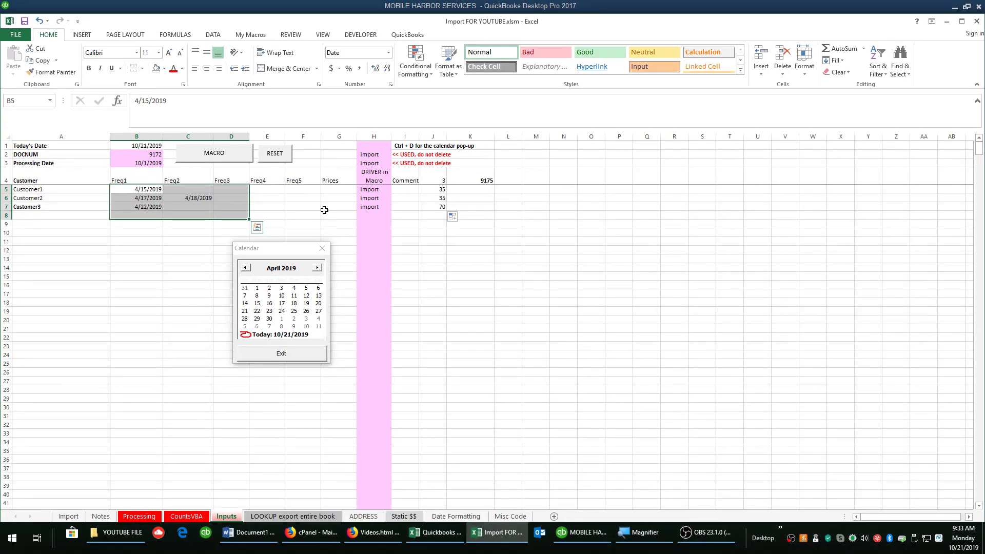
pyautogui.click(195, 284)
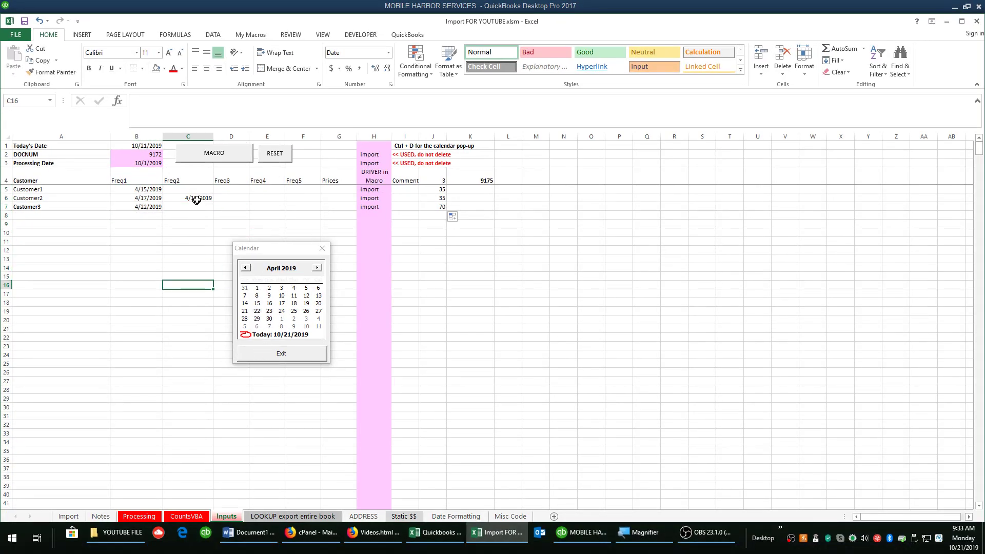
pyautogui.click(218, 154)
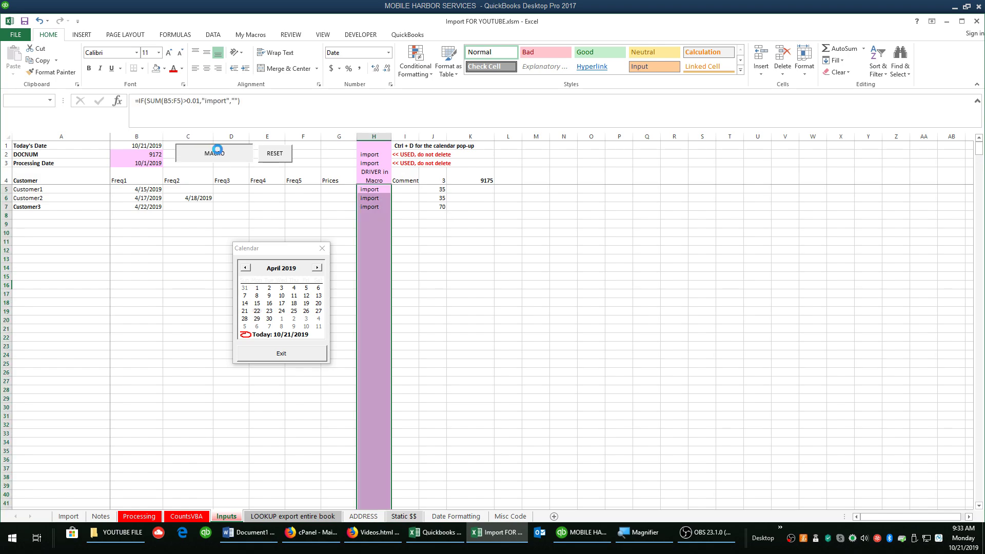
pyautogui.click(322, 249)
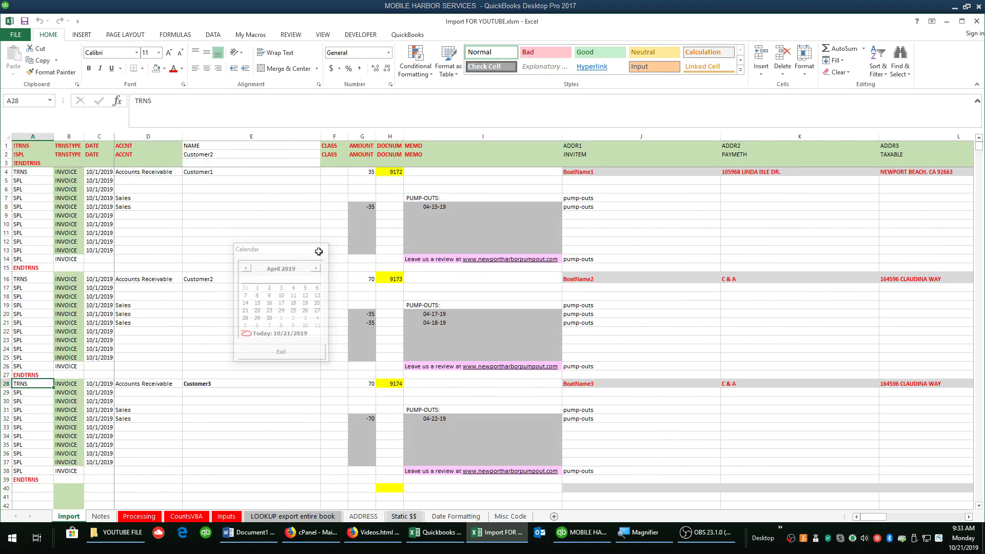
# Examine the generated invoice rows and memo dates on the Import sheet, plus the source data on the ADDRESS and Static $$ sheets
pyautogui.moveTo(36, 154); pyautogui.dragTo(628, 477)
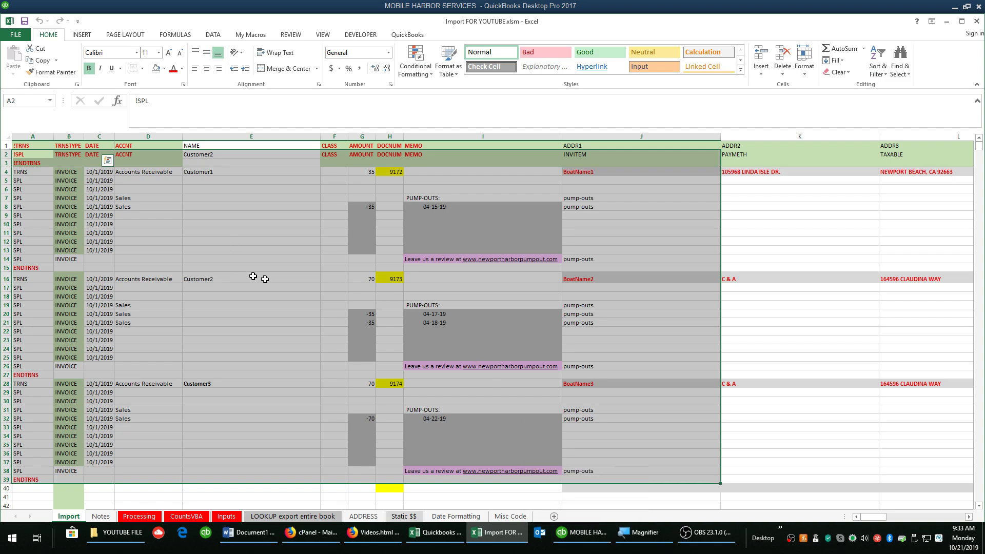
pyautogui.press('Escape')
pyautogui.moveTo(421, 192); pyautogui.dragTo(461, 456)
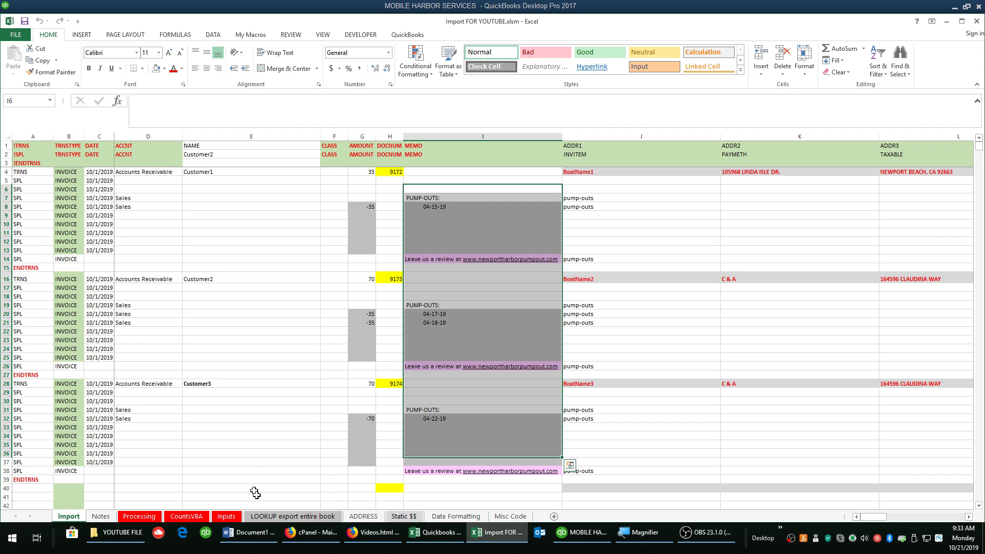
pyautogui.click(363, 516)
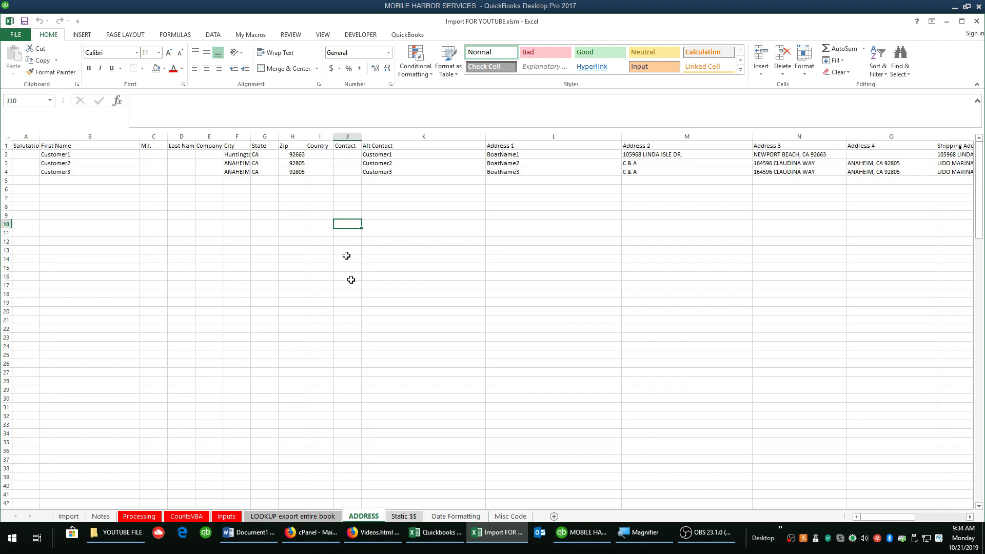
pyautogui.click(404, 517)
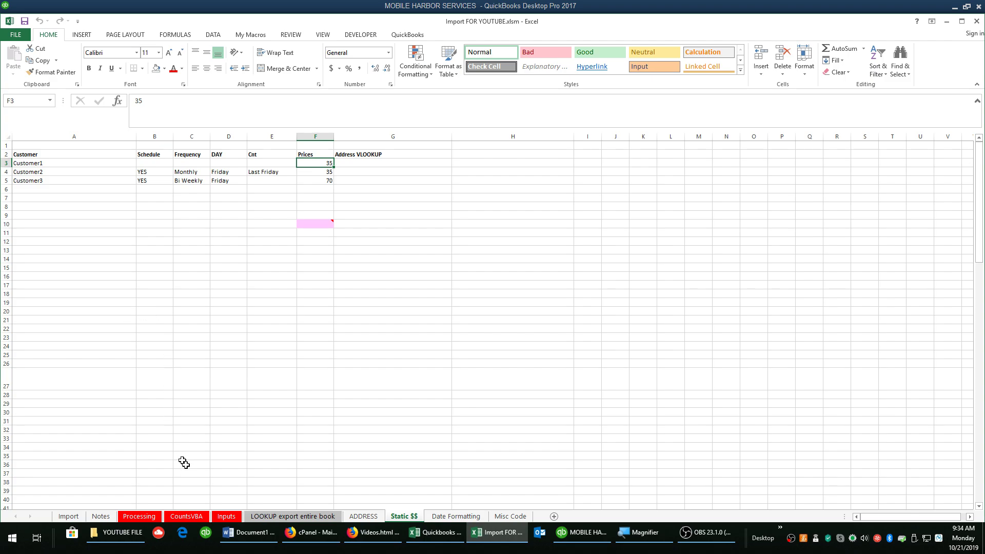
# Reset the customer dates on the Inputs sheet and bring up the pop-up calendar for Customer2's Freq1 cell
pyautogui.click(227, 516)
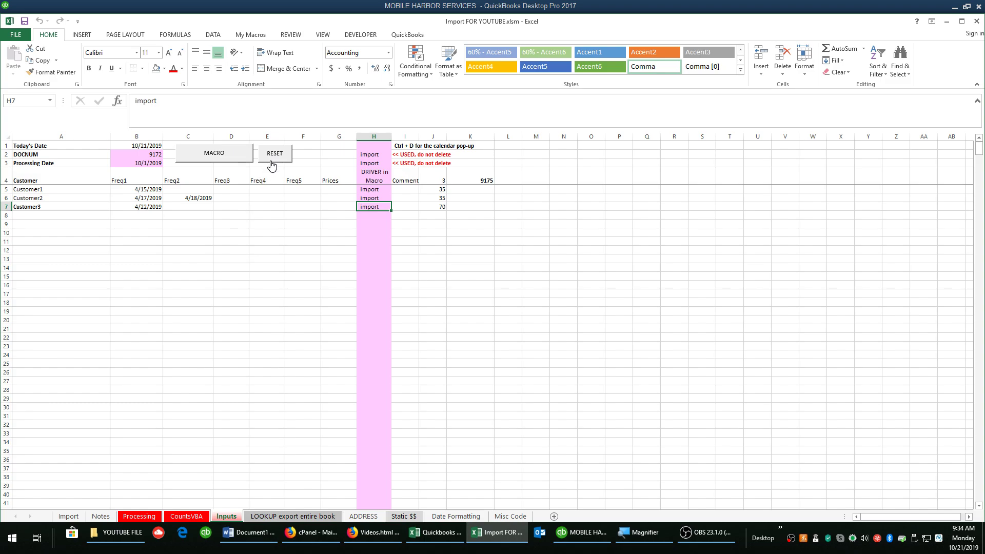
pyautogui.hotkey('ctrl', 'shift', '+')
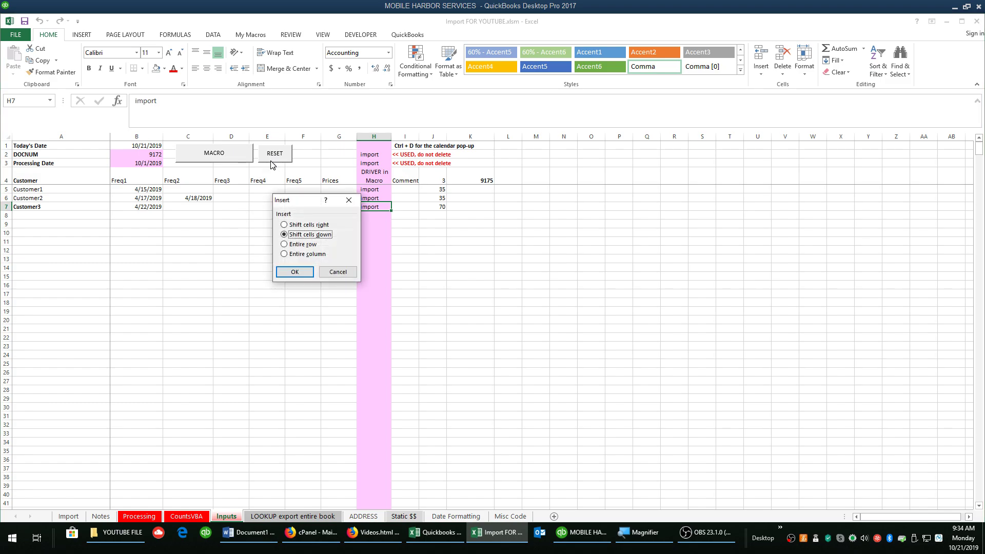
pyautogui.click(337, 272)
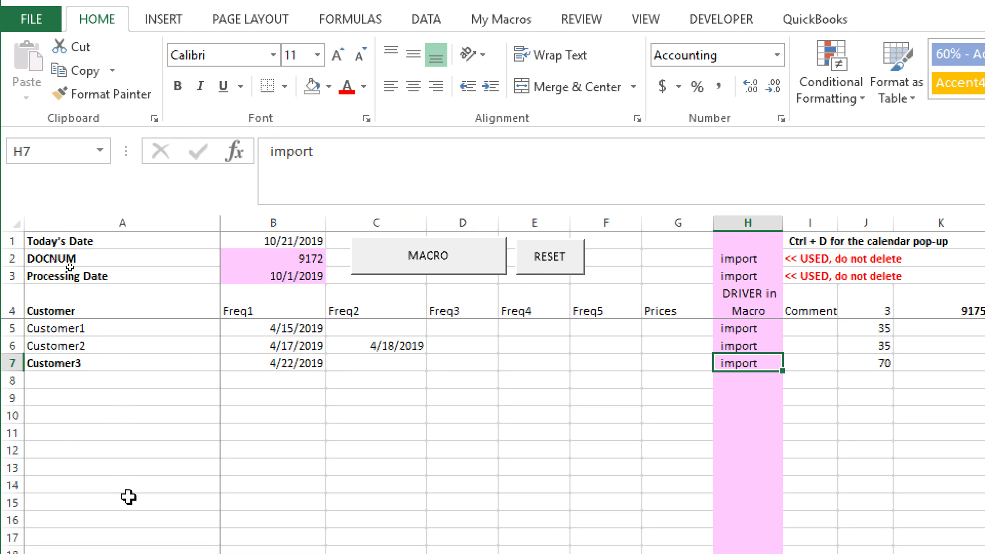
pyautogui.click(548, 263)
pyautogui.click(251, 345)
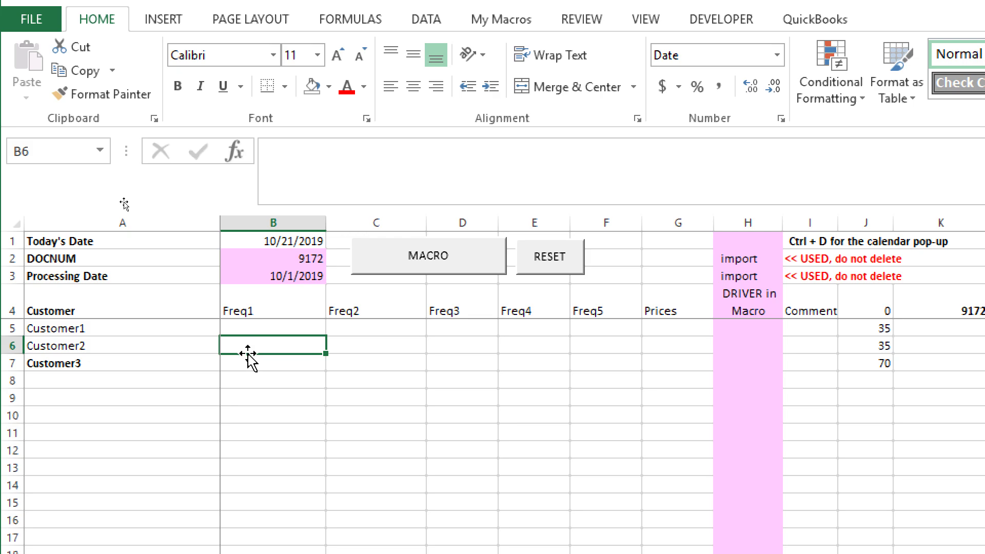
pyautogui.hotkey('ctrl', 'd')
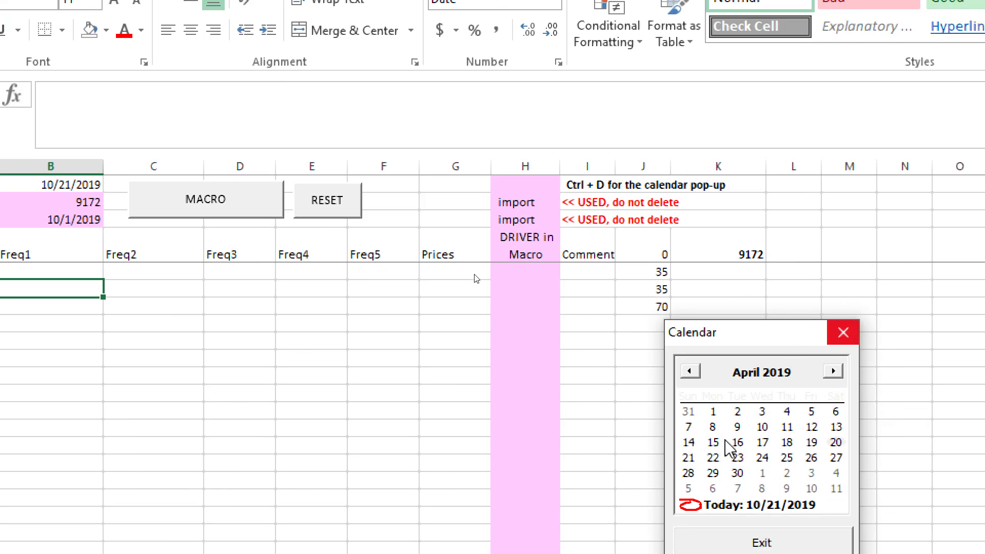
# Enter 4/16/2019 as Customer2's Freq1 date, run the macro to build the import rows, and close the pop-up calendar
pyautogui.click(737, 442)
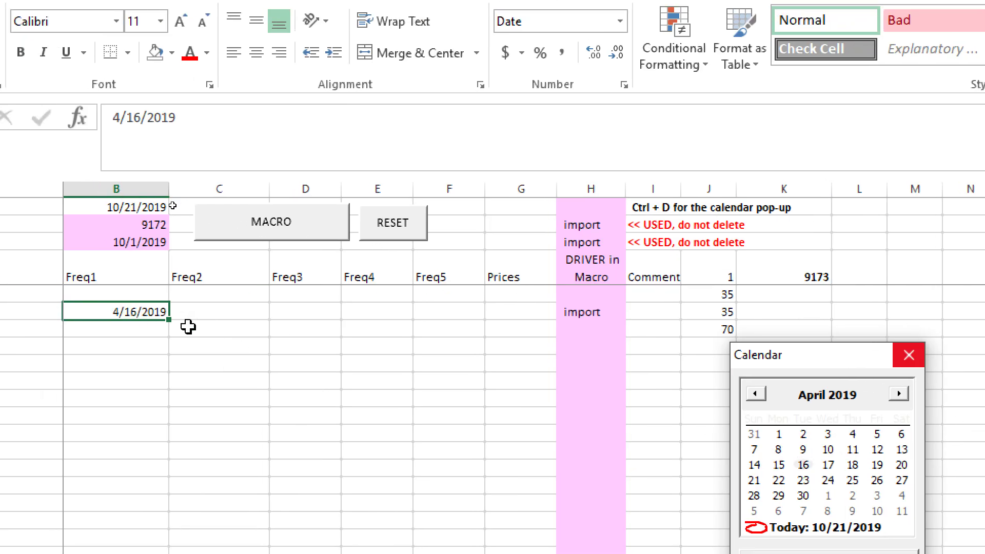
pyautogui.click(122, 309)
pyautogui.click(254, 222)
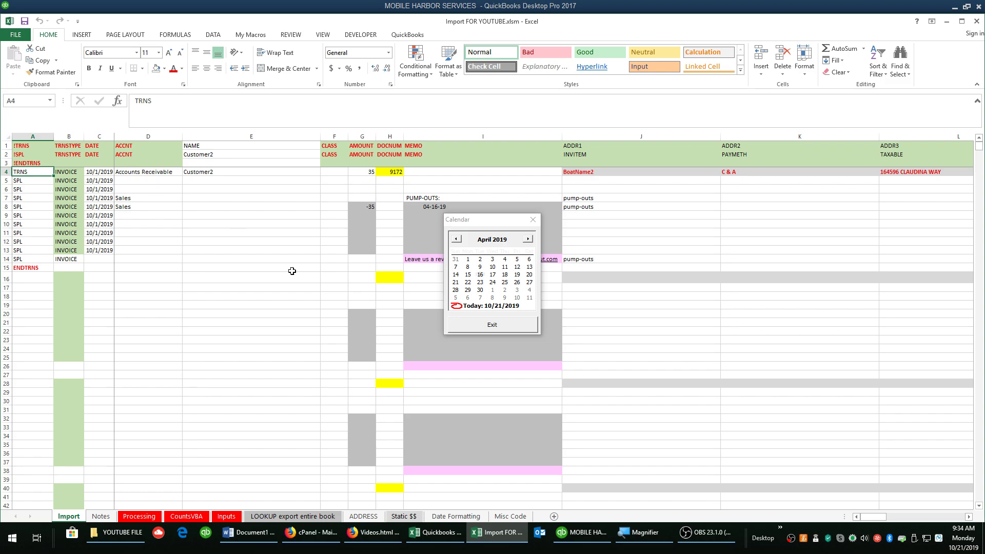
pyautogui.click(533, 220)
pyautogui.click(150, 343)
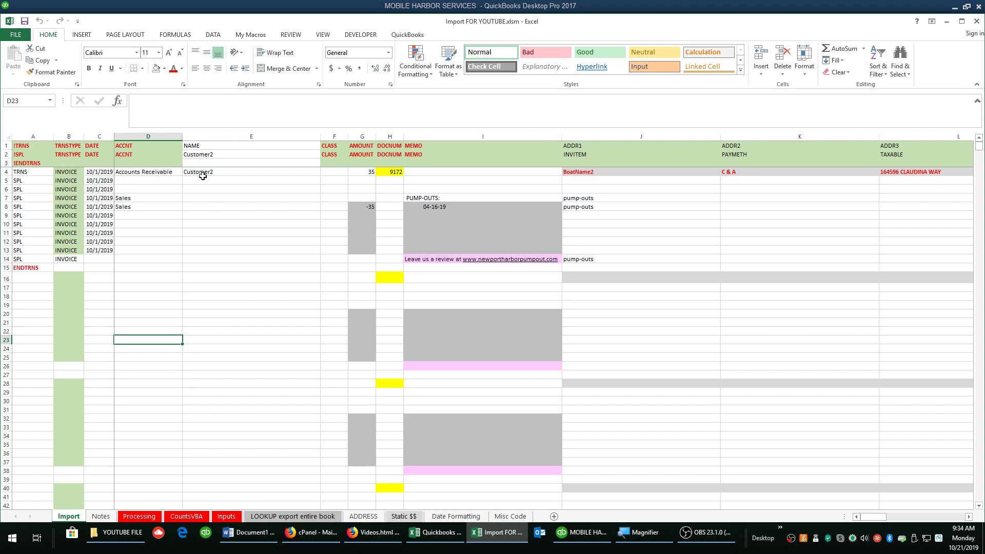
# Save the workbook as Import FOR YOUTUBE.txt in the YOUTUBE FILE folder with the macro-enabled workbook type, and check the folder's files
pyautogui.click(3, 34)
pyautogui.click(38, 137)
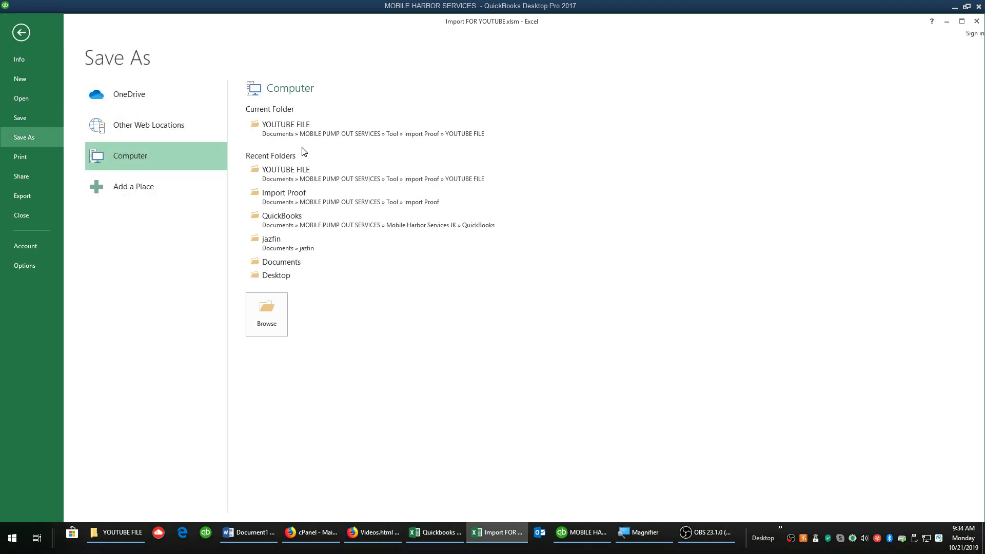
pyautogui.click(317, 132)
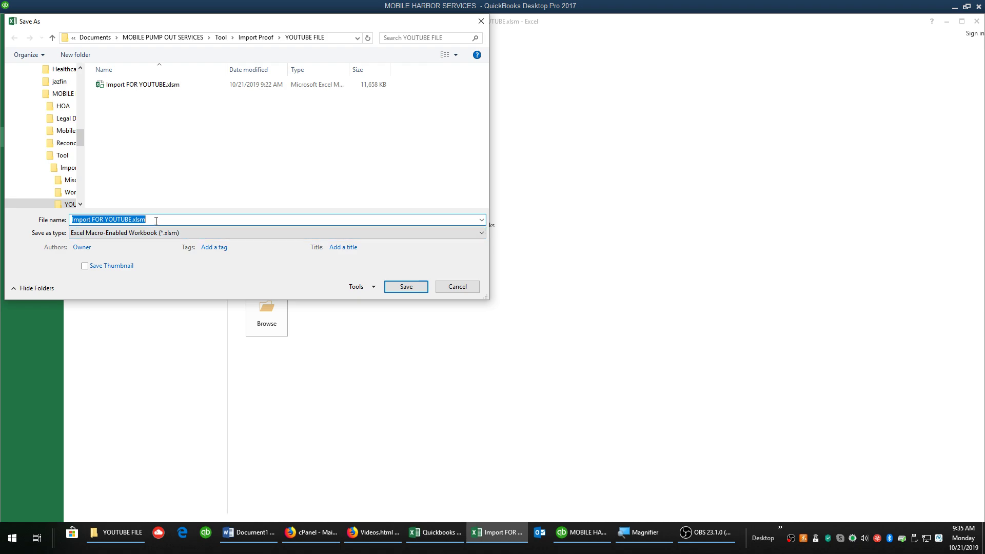
pyautogui.press('super+plus')
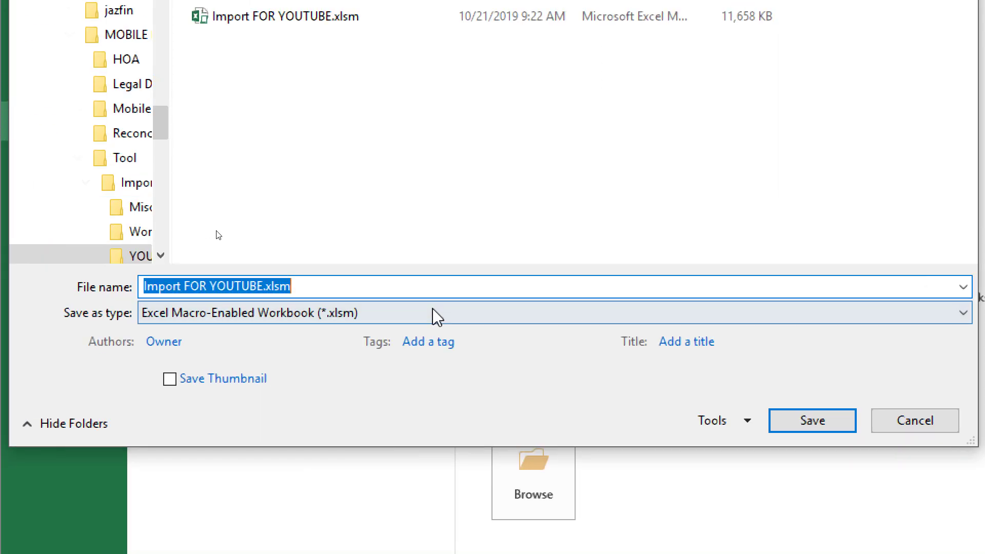
pyautogui.click(299, 288)
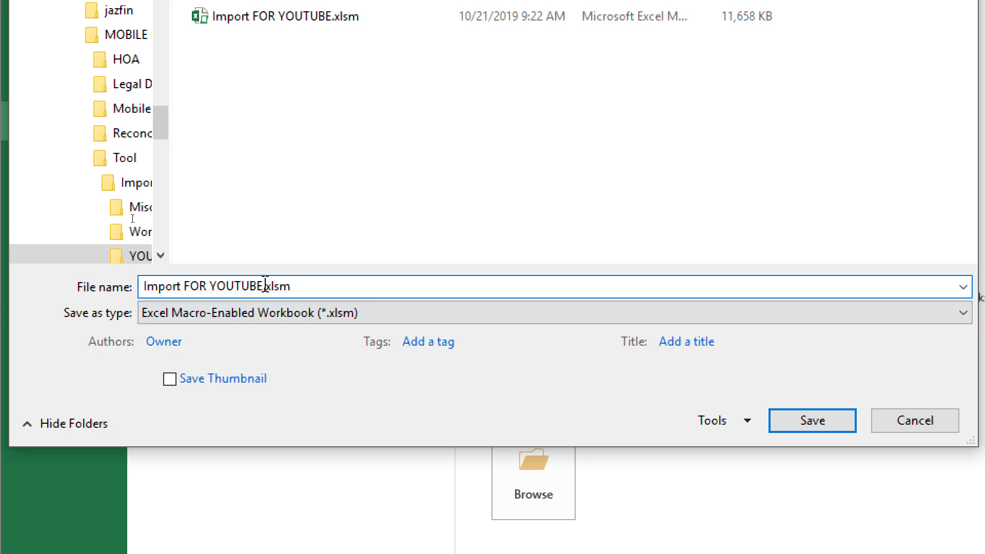
pyautogui.moveTo(291, 285); pyautogui.dragTo(275, 286)
pyautogui.click(296, 286)
pyautogui.moveTo(296, 286); pyautogui.dragTo(269, 284)
pyautogui.write('txt')
pyautogui.press('Return')
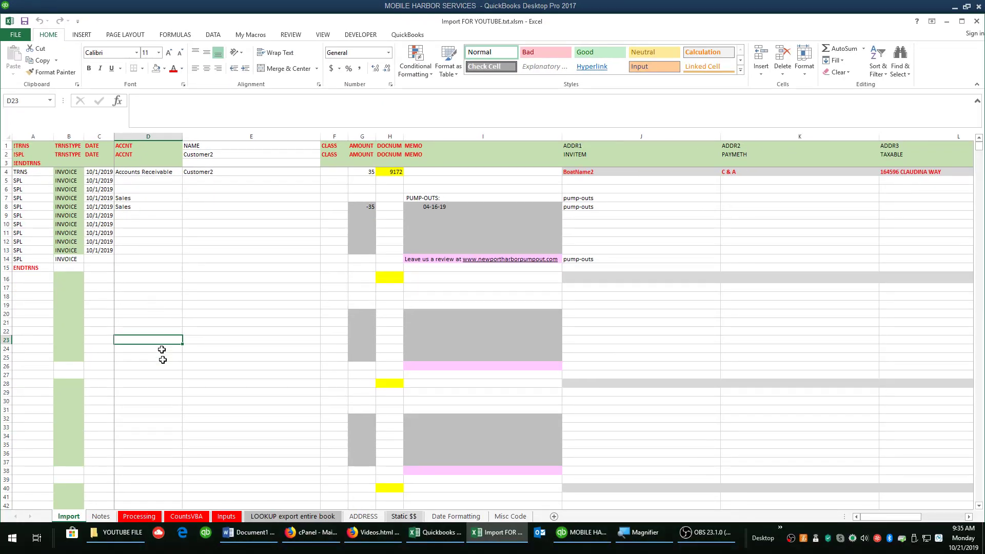
pyautogui.click(124, 533)
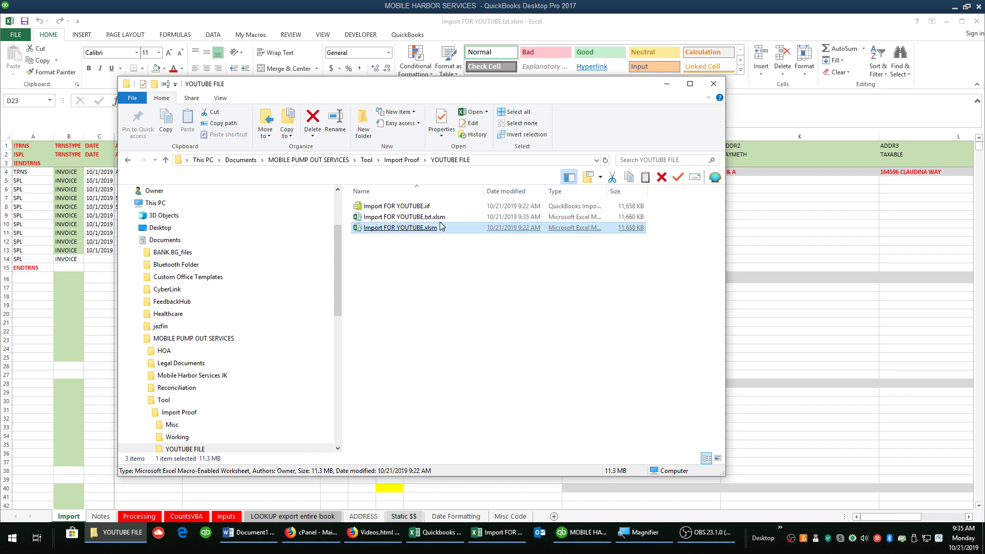
pyautogui.click(821, 366)
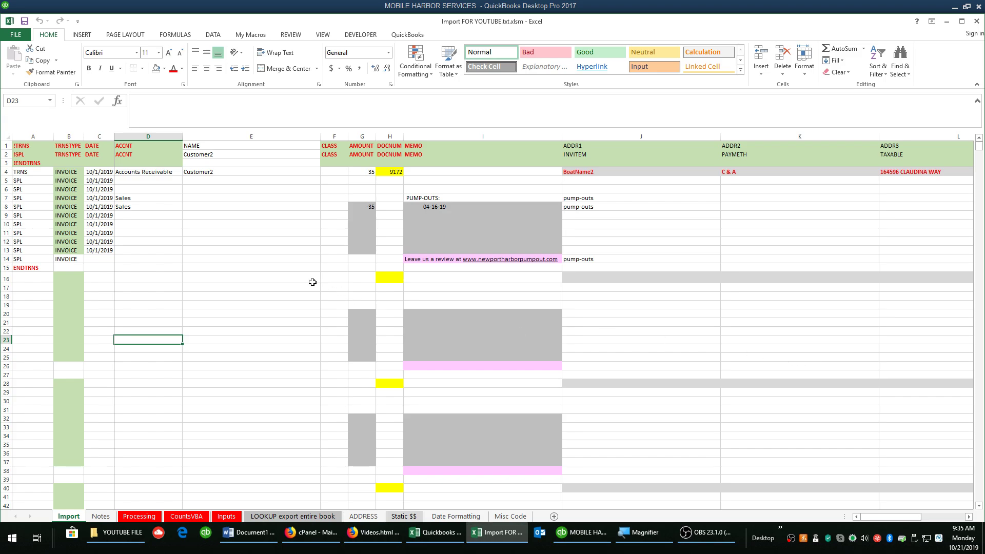
# Save only the active Import sheet as Import FOR YOUTUBE.txt in Text (Tab delimited) format, in the YOUTUBE FILE folder
pyautogui.click(16, 34)
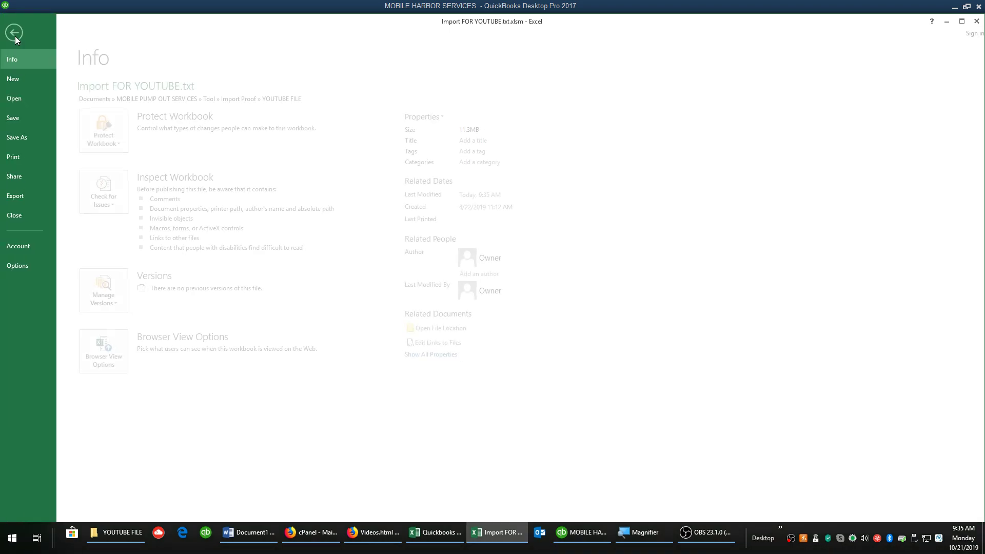
pyautogui.click(27, 137)
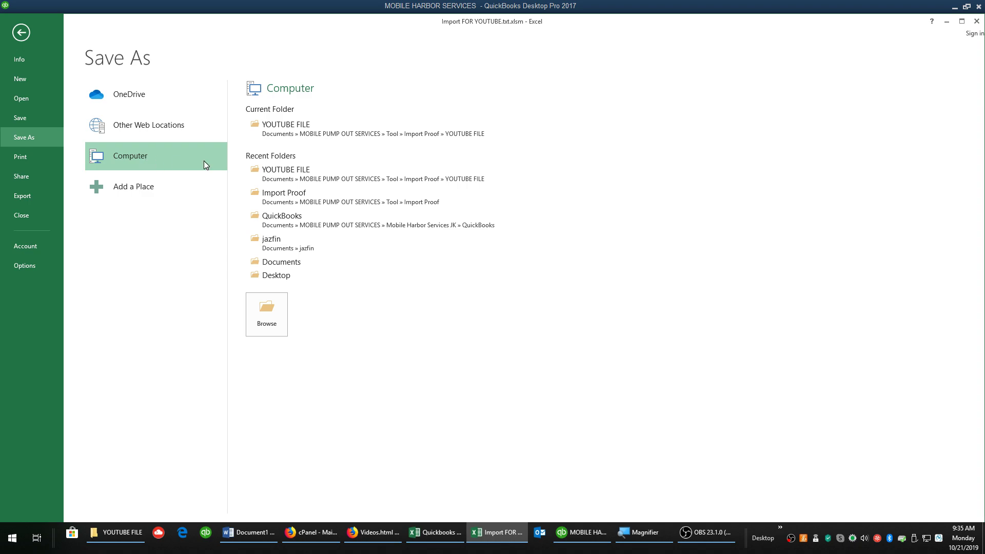
pyautogui.click(319, 135)
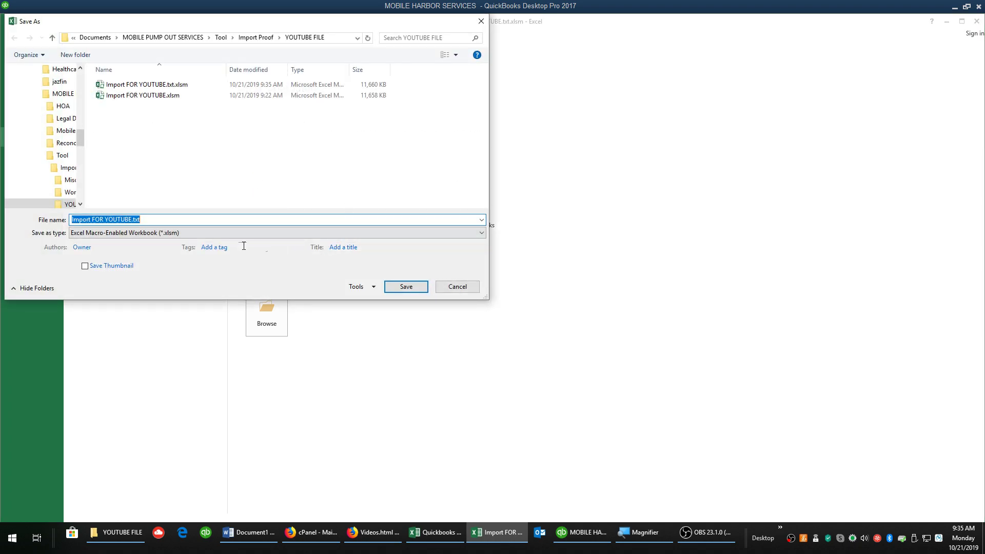
pyautogui.click(141, 219)
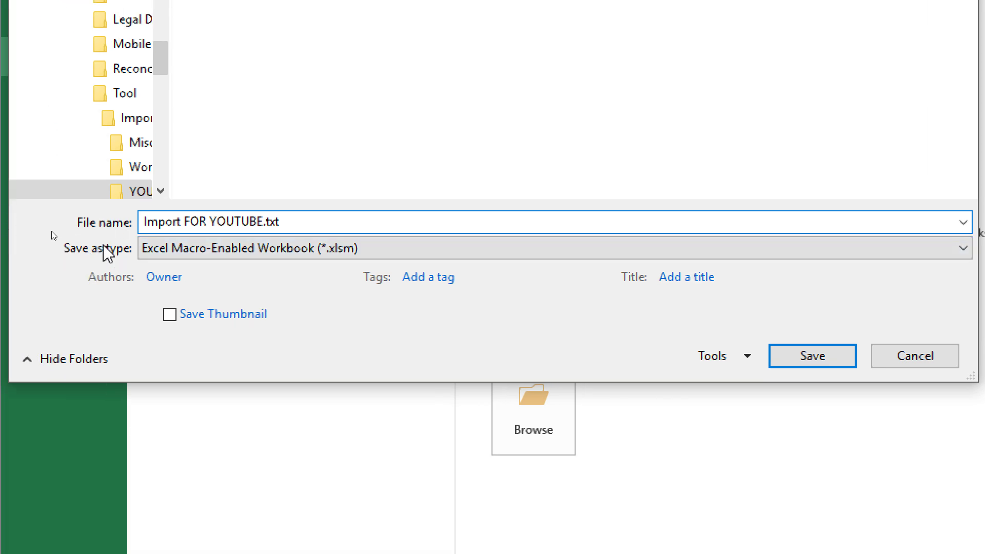
pyautogui.click(823, 257)
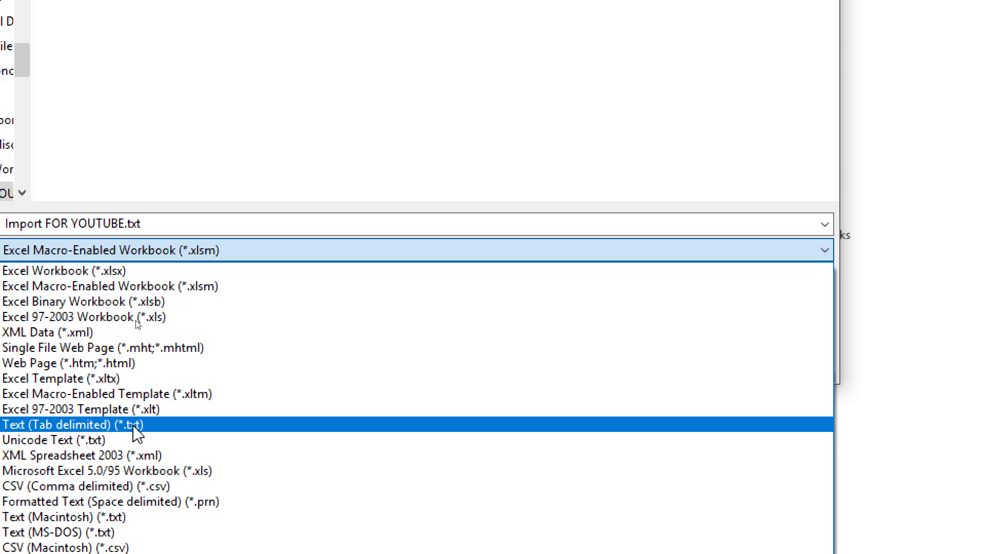
pyautogui.click(22, 428)
pyautogui.click(675, 333)
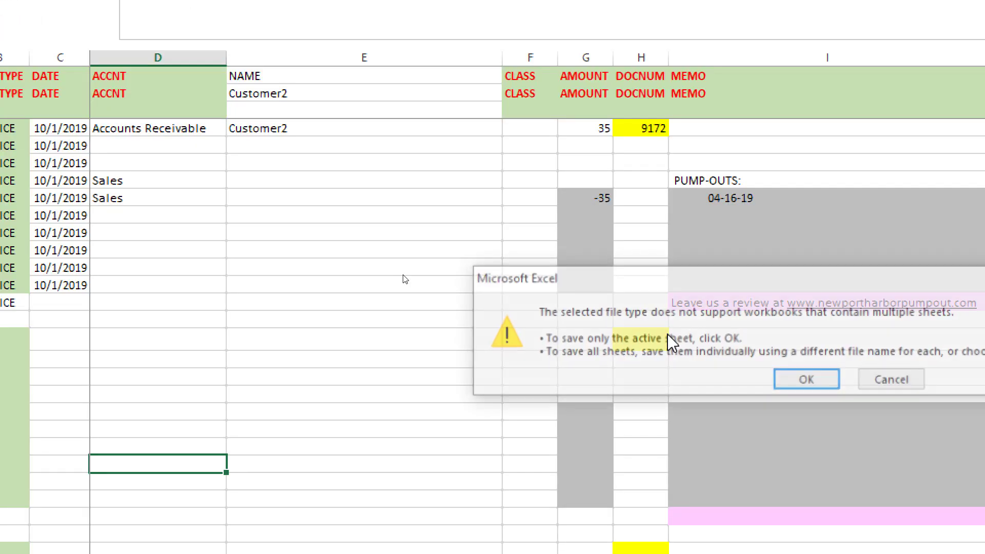
pyautogui.moveTo(755, 278); pyautogui.dragTo(311, 229)
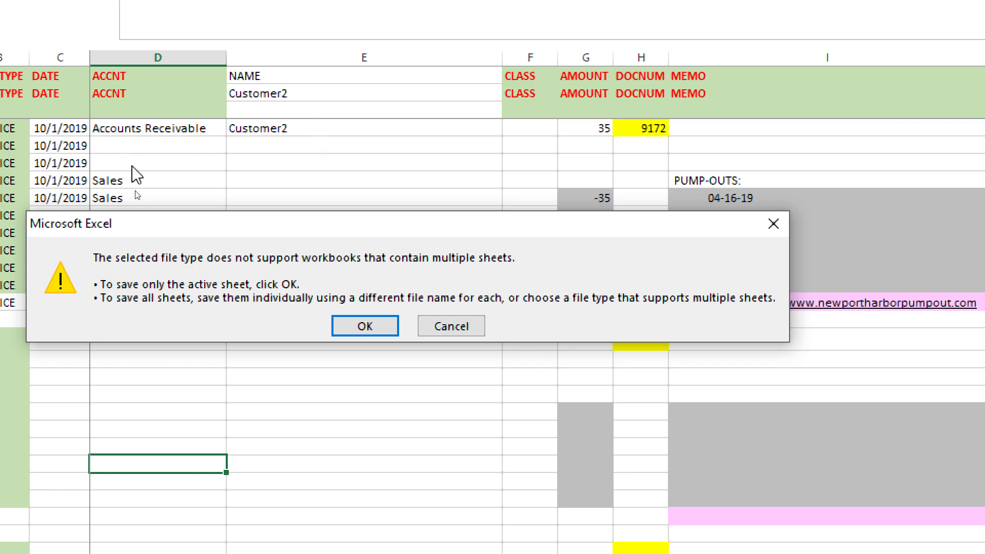
pyautogui.click(365, 327)
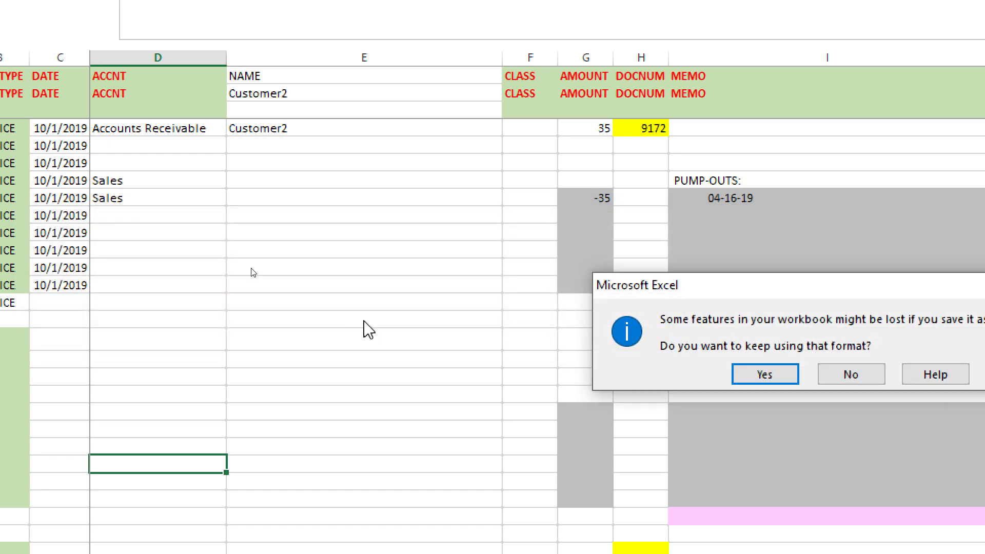
pyautogui.moveTo(775, 288); pyautogui.dragTo(383, 267)
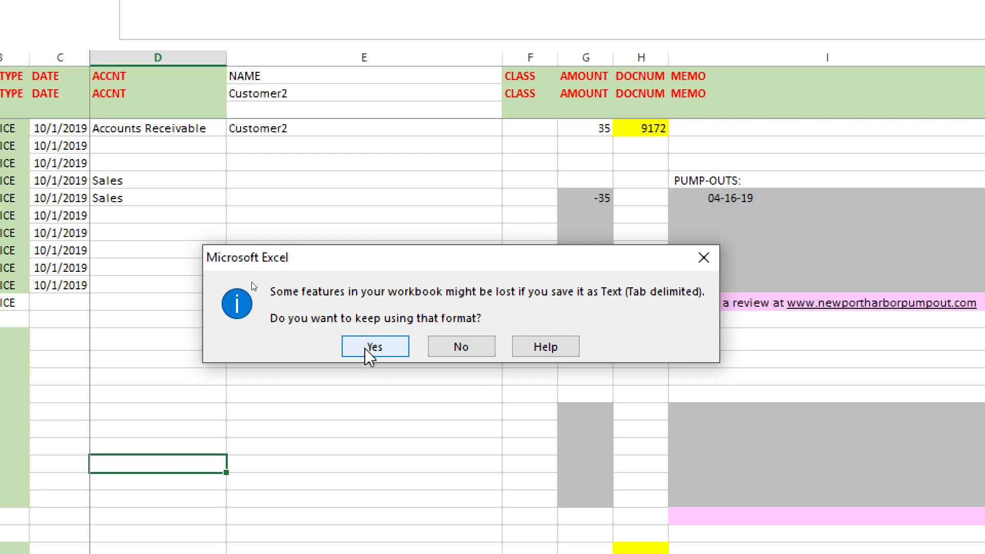
pyautogui.click(389, 351)
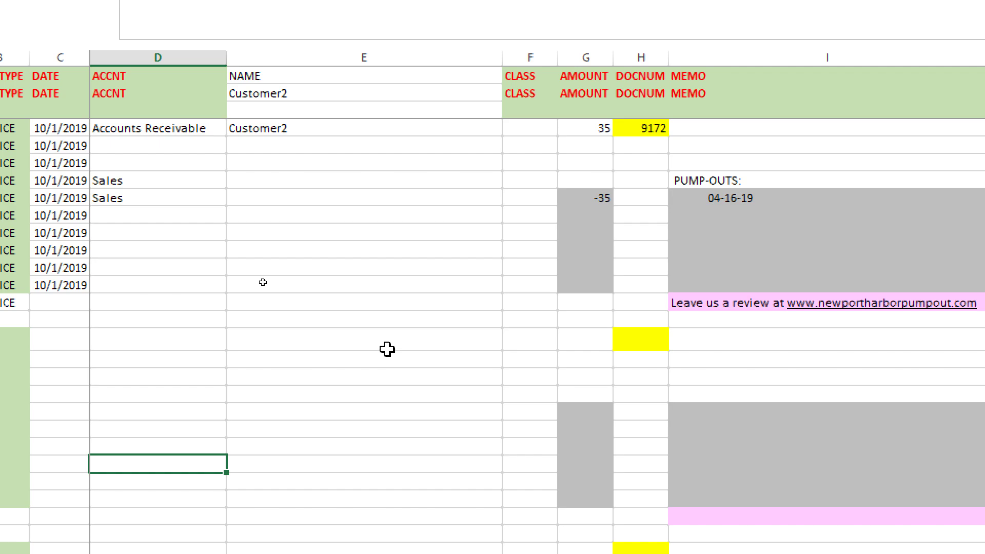
pyautogui.press('super+minus')
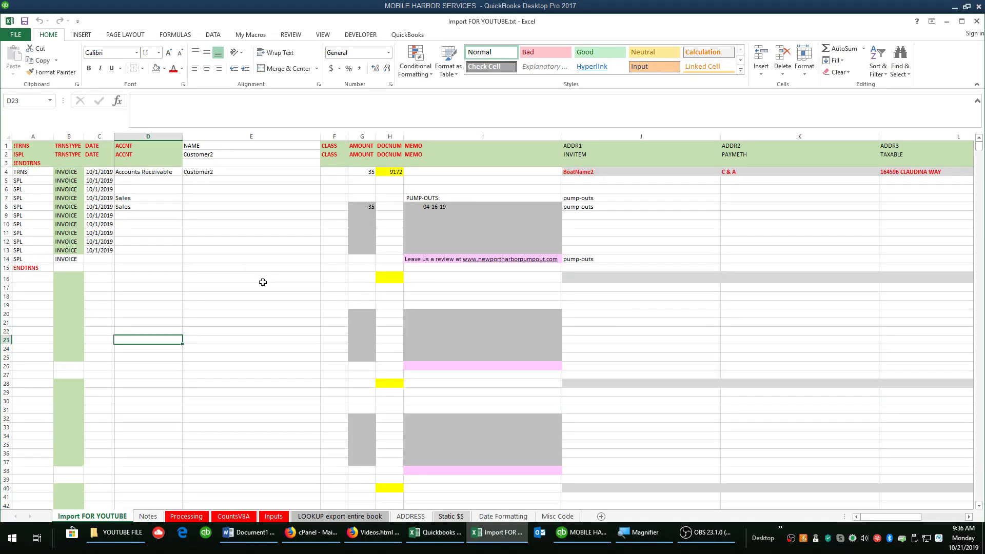
# Close the Import FOR YOUTUBE.txt workbook, saving its changes and keeping the tab-delimited text format
pyautogui.click(263, 282)
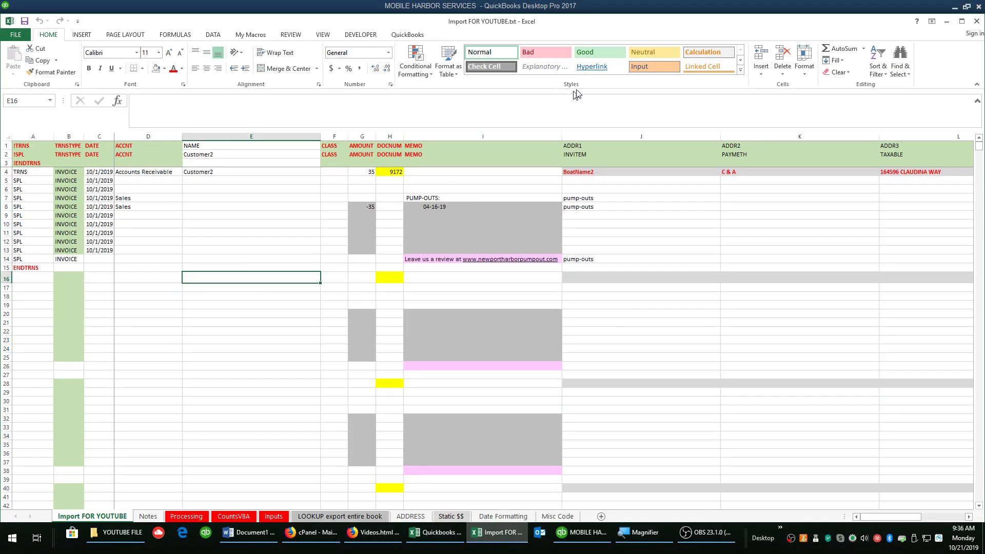
pyautogui.click(977, 22)
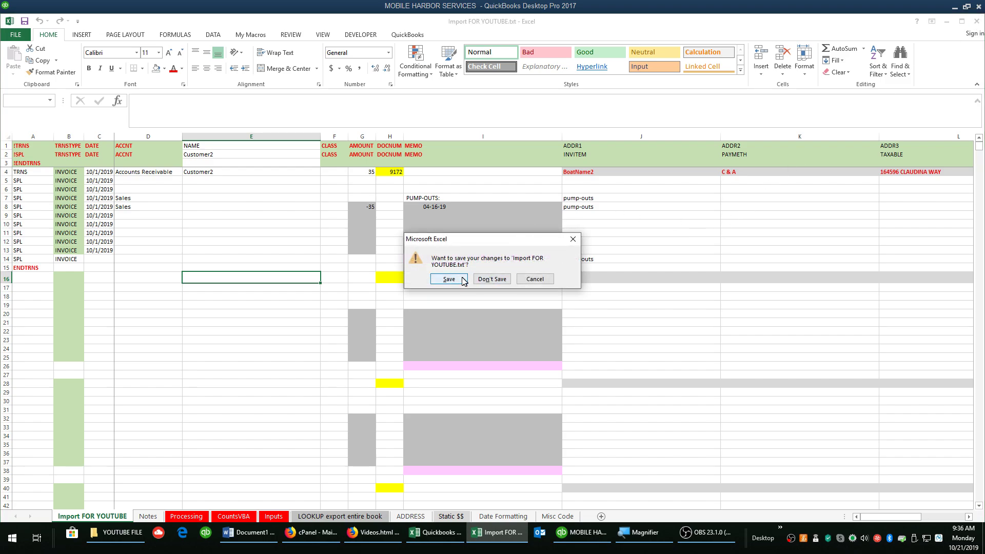
pyautogui.click(450, 279)
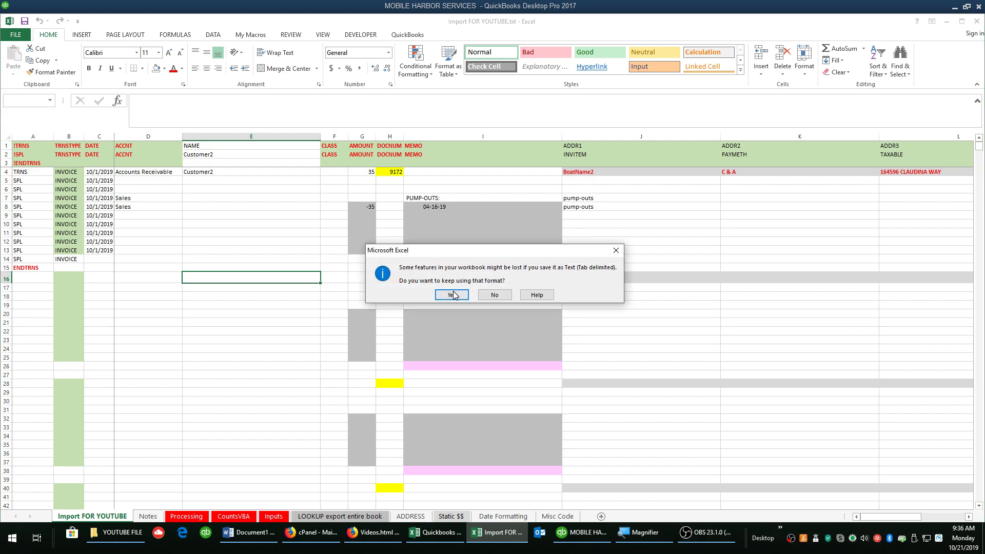
pyautogui.click(454, 294)
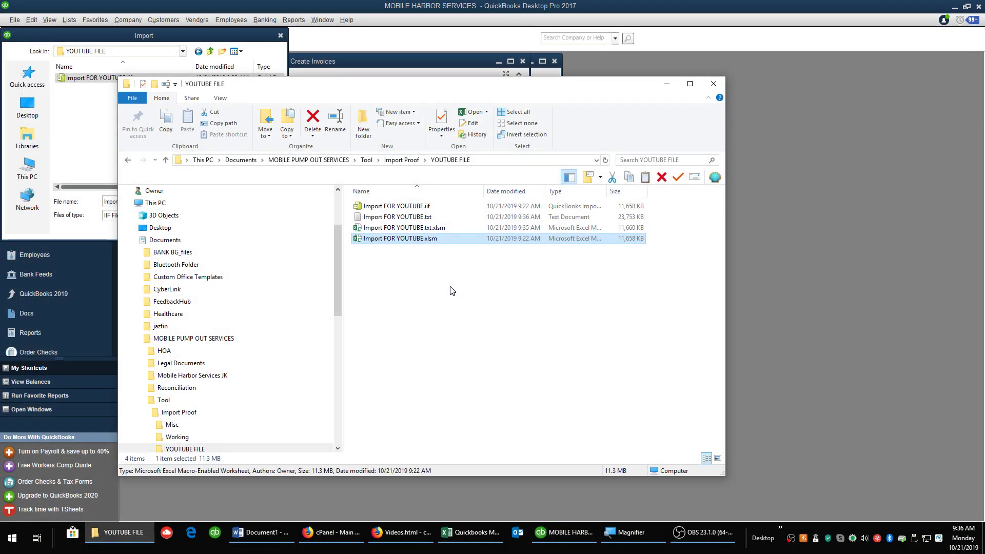
# Change the extension of Import FOR YOUTUBE.txt to .iif, accepting the alternative name Import FOR YOUTUBE (2).iif
pyautogui.click(419, 231)
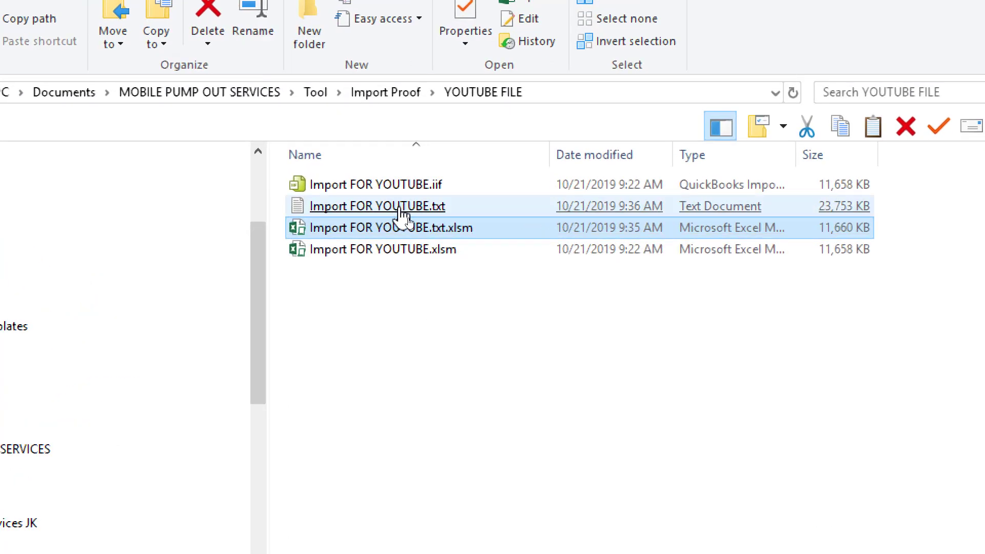
pyautogui.click(418, 211)
pyautogui.click(500, 296)
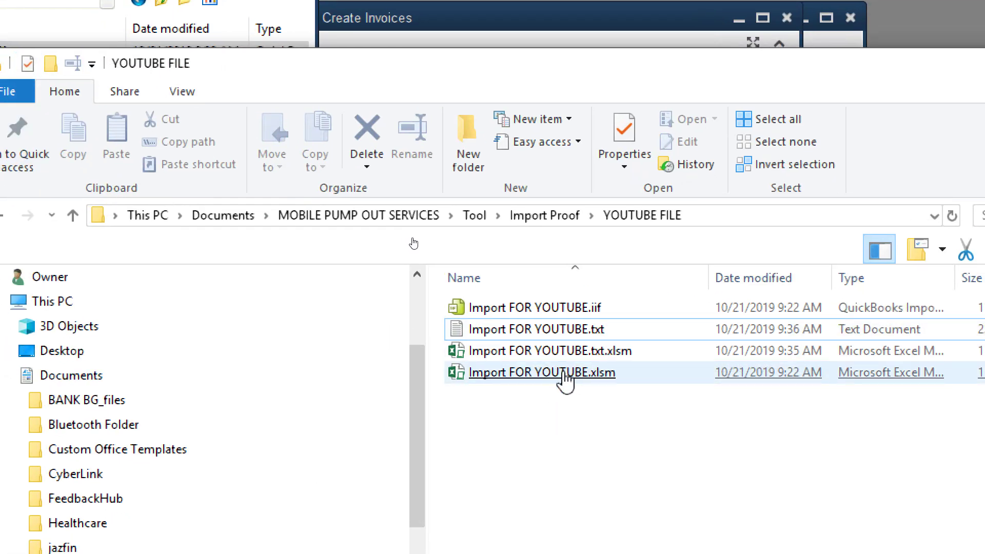
pyautogui.click(596, 378)
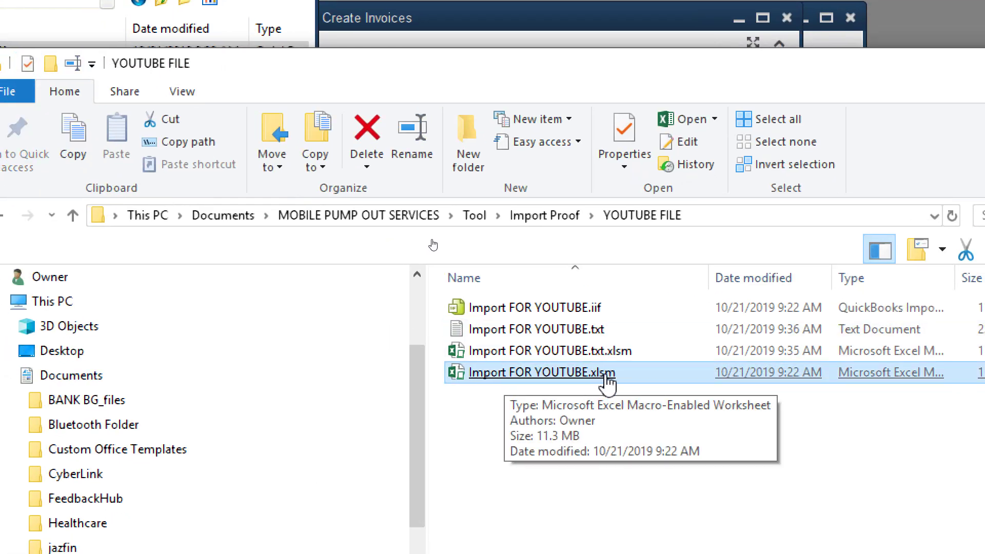
pyautogui.click(508, 331)
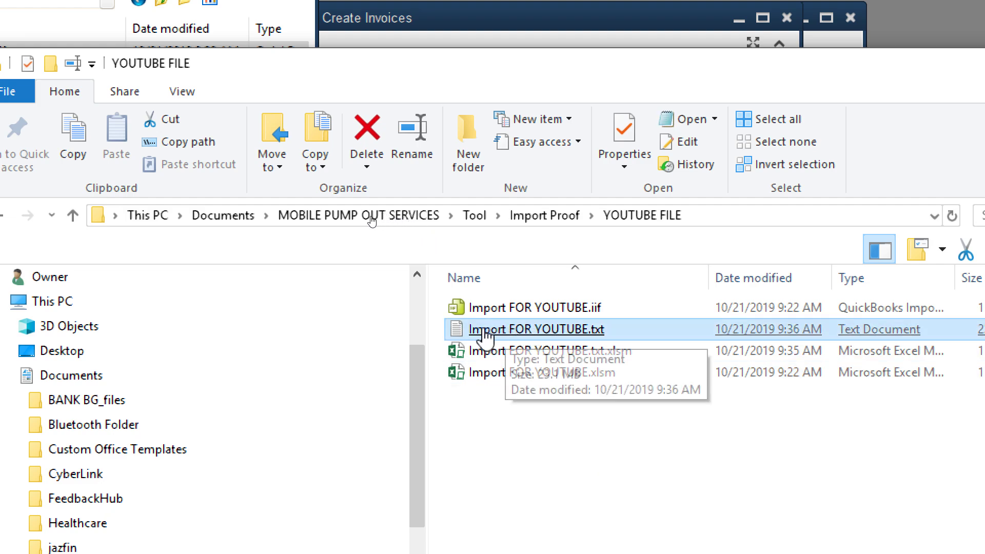
pyautogui.rightClick(554, 330)
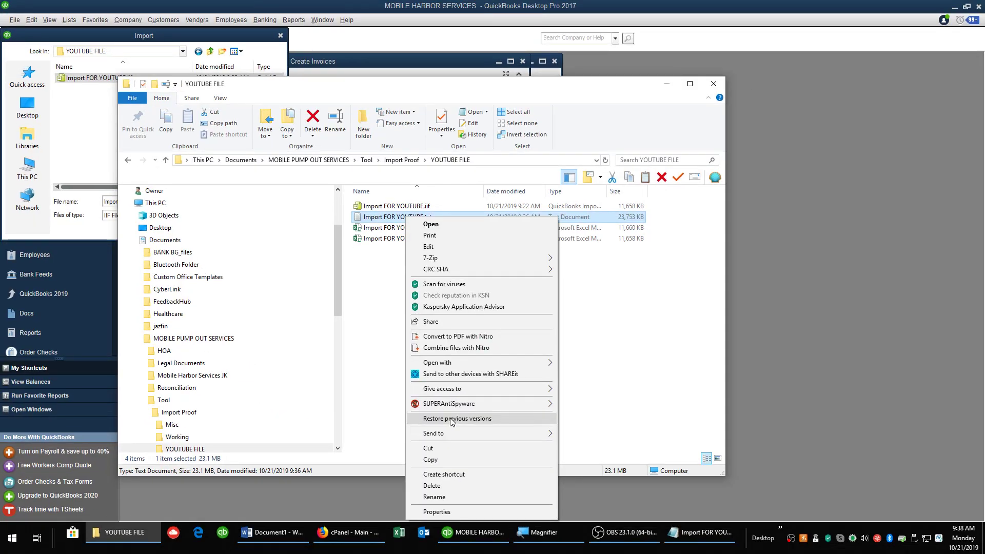
pyautogui.click(440, 498)
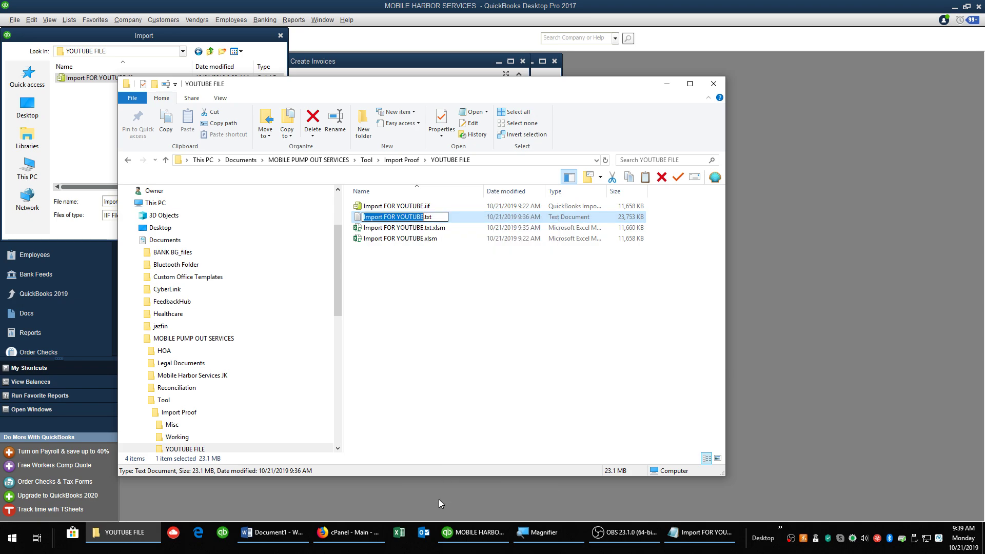
pyautogui.moveTo(432, 216); pyautogui.dragTo(427, 216)
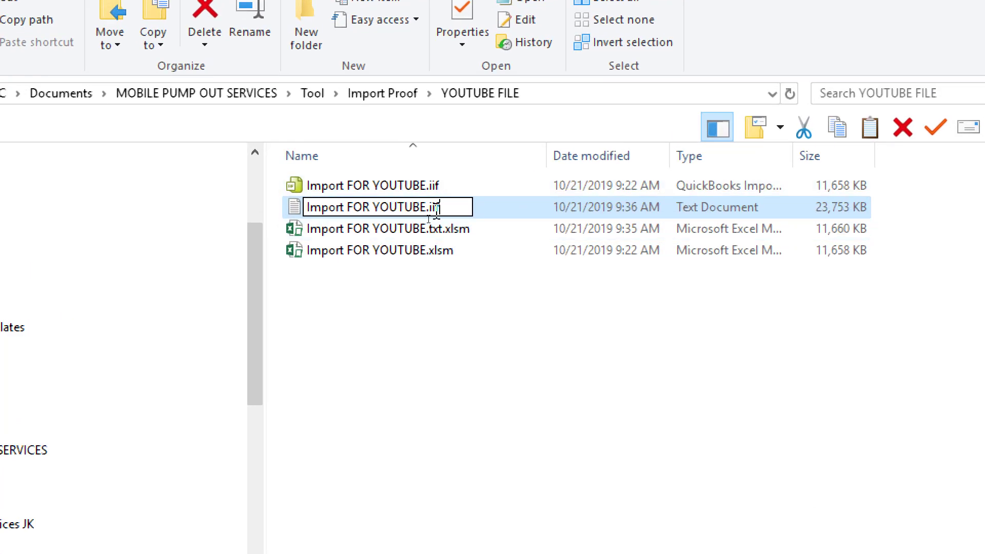
pyautogui.press('Return')
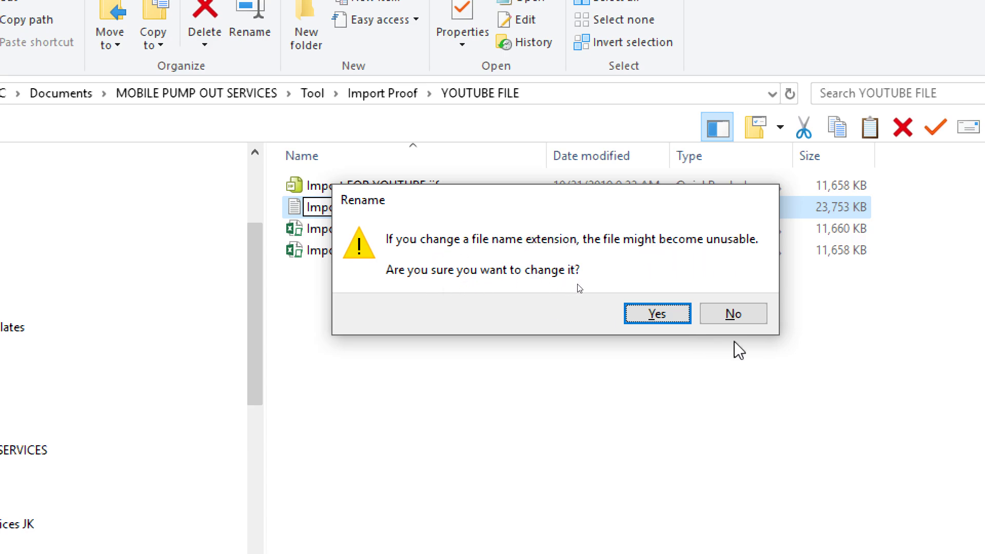
pyautogui.click(669, 319)
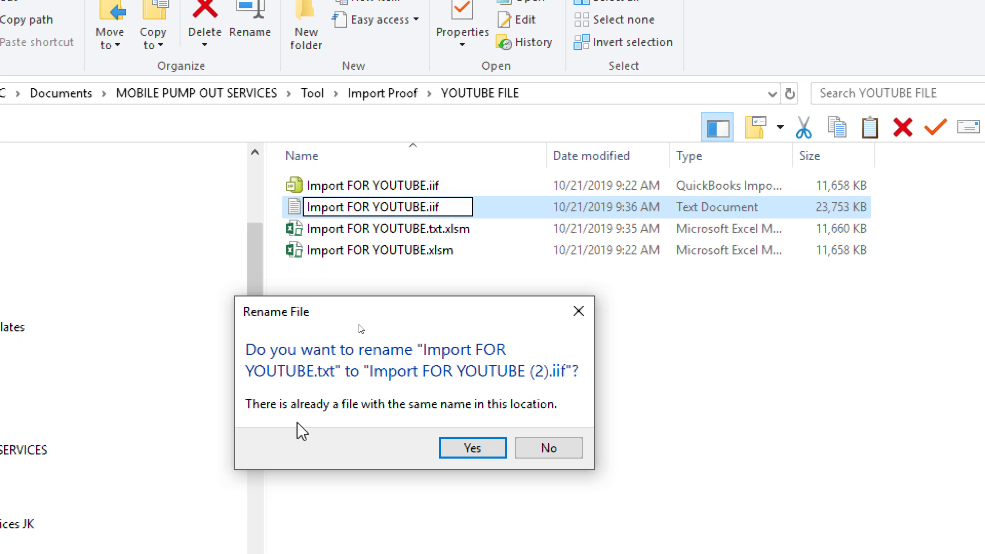
pyautogui.click(472, 448)
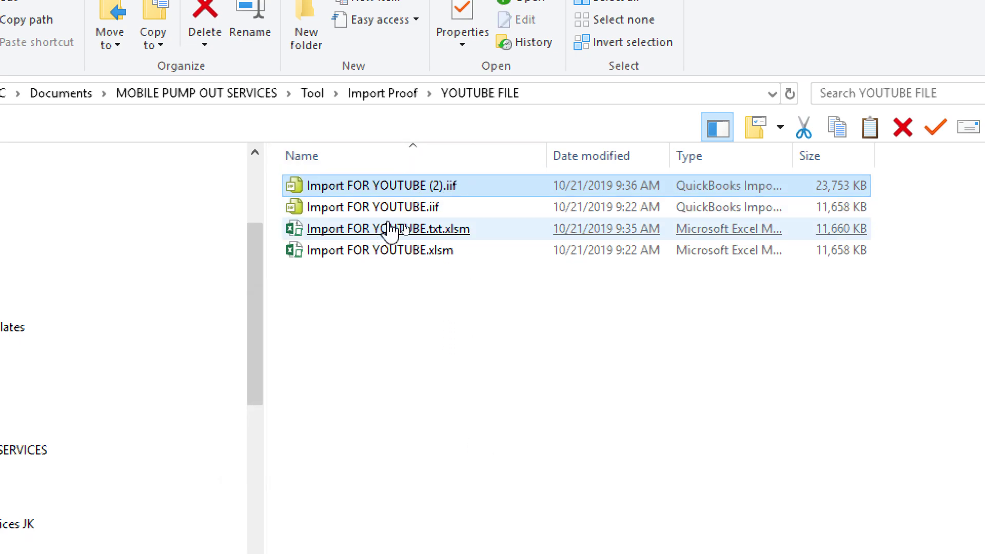
# Check the two IIF files in the YOUTUBE FILE folder, switch to QuickBooks, and cancel its open Import dialog
pyautogui.click(431, 207)
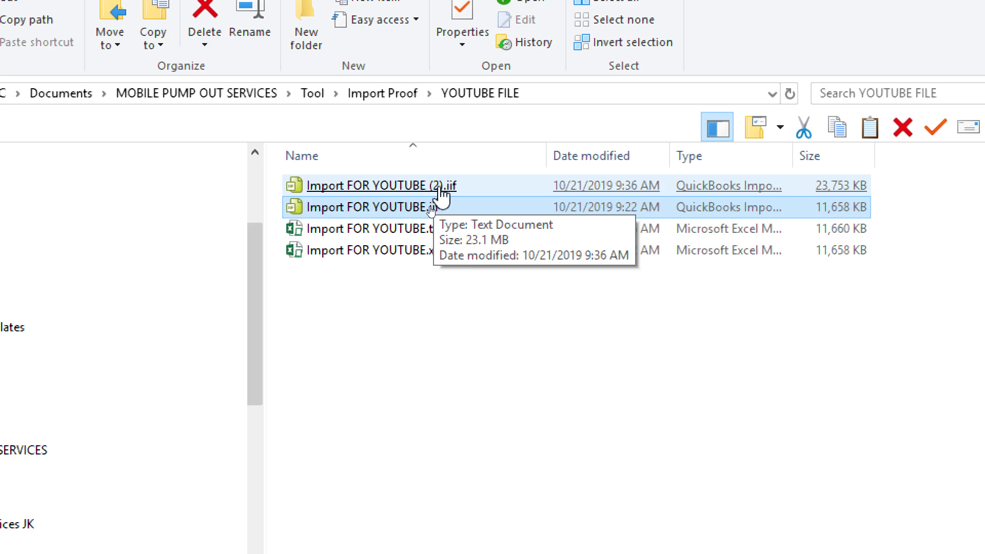
pyautogui.click(441, 190)
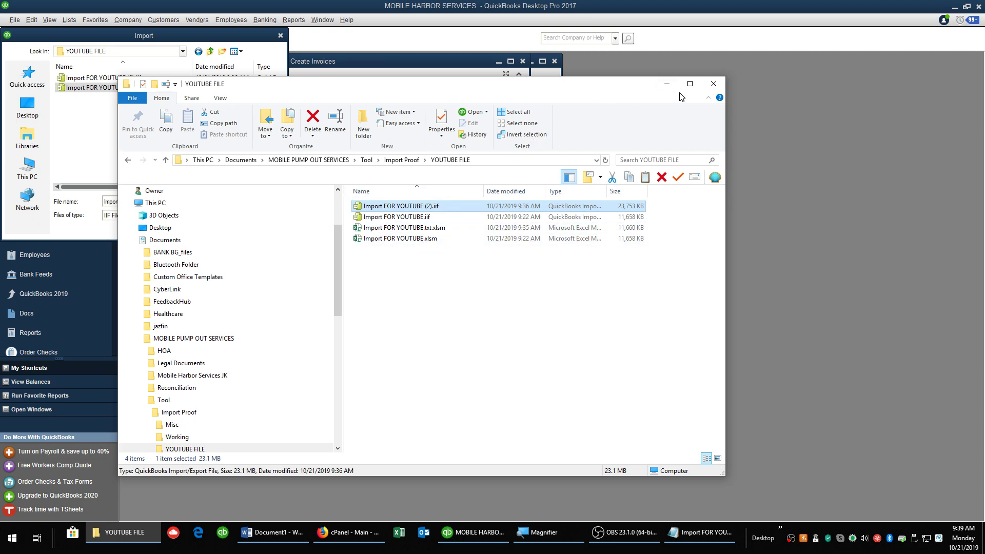
pyautogui.click(667, 83)
pyautogui.click(263, 215)
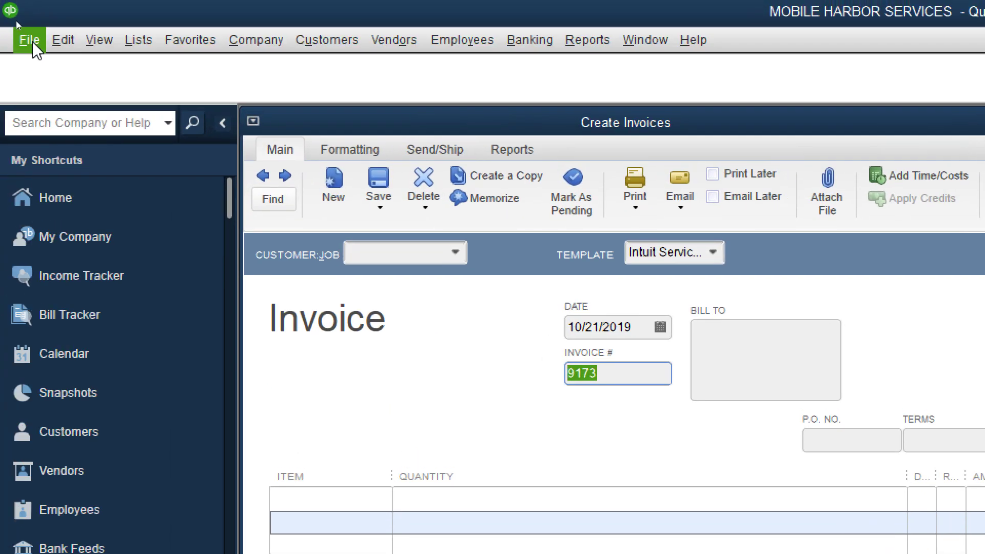
pyautogui.click(31, 40)
pyautogui.moveTo(115, 220)
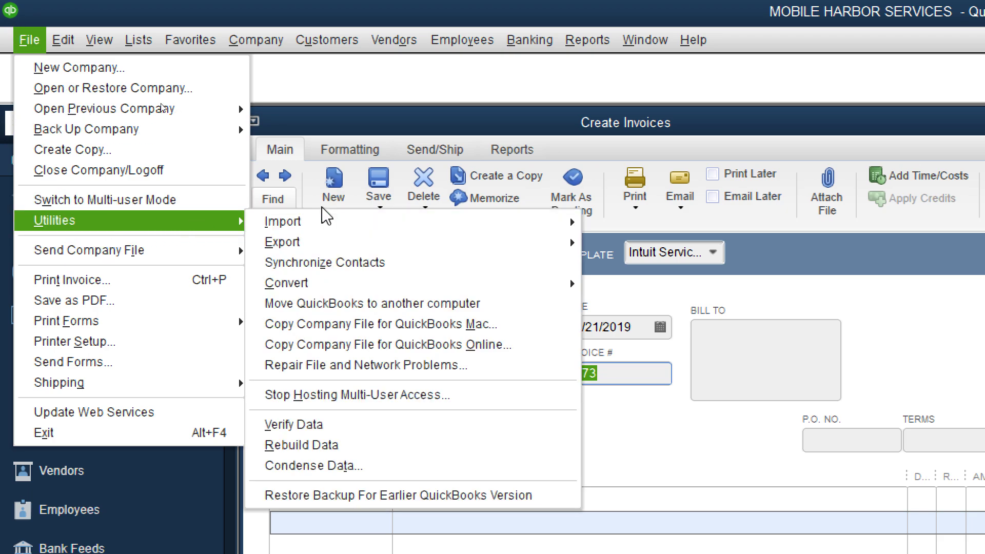
pyautogui.moveTo(323, 217)
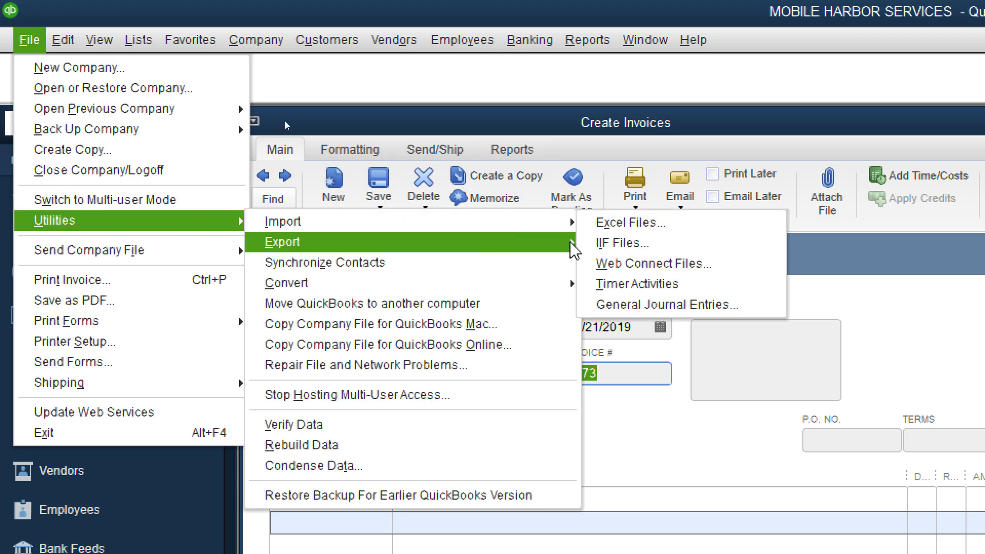
pyautogui.click(653, 224)
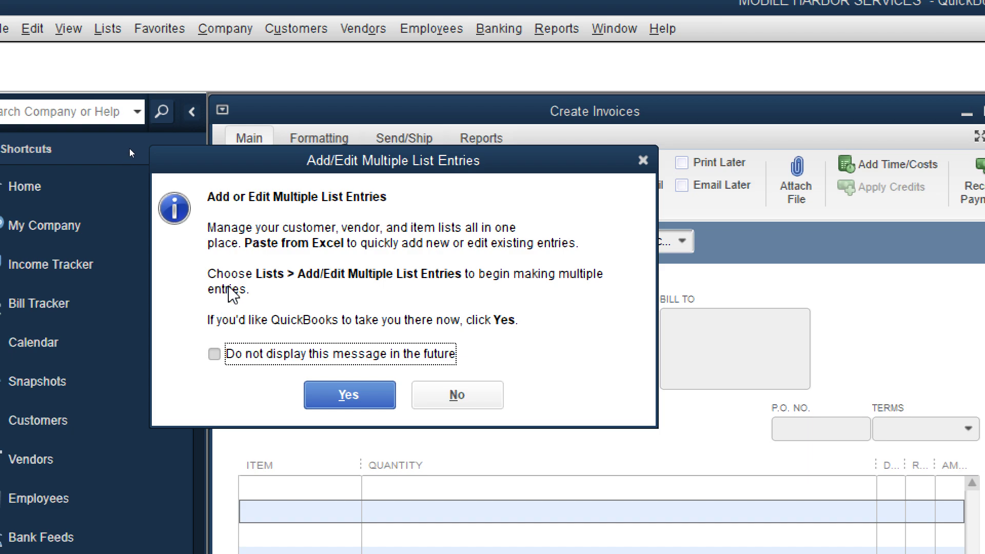
pyautogui.click(642, 160)
pyautogui.moveTo(543, 281); pyautogui.dragTo(72, 52)
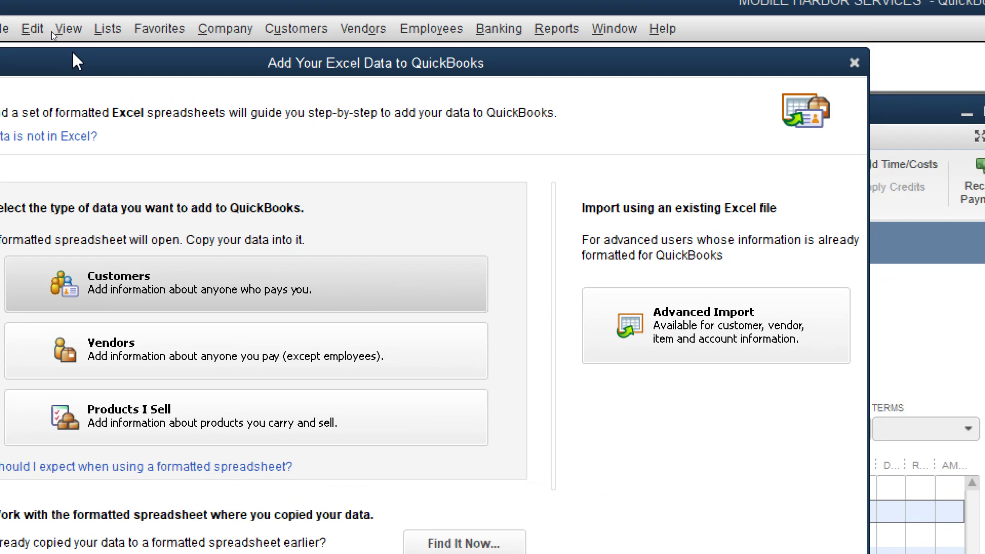
pyautogui.click(854, 63)
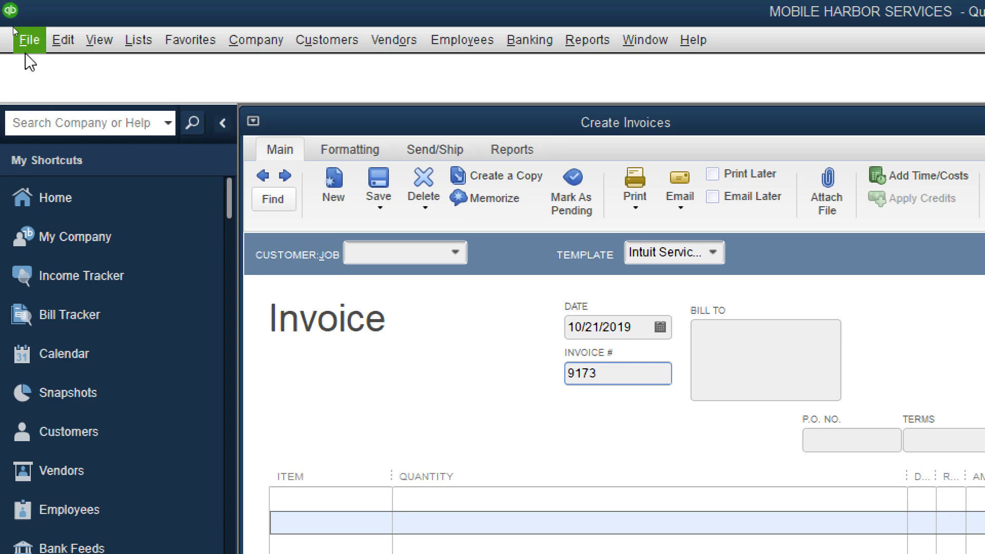
# Start an IIF file import, select Import FOR YOUTUBE (2).iif in the YOUTUBE FILE folder, and cancel the import
pyautogui.click(25, 39)
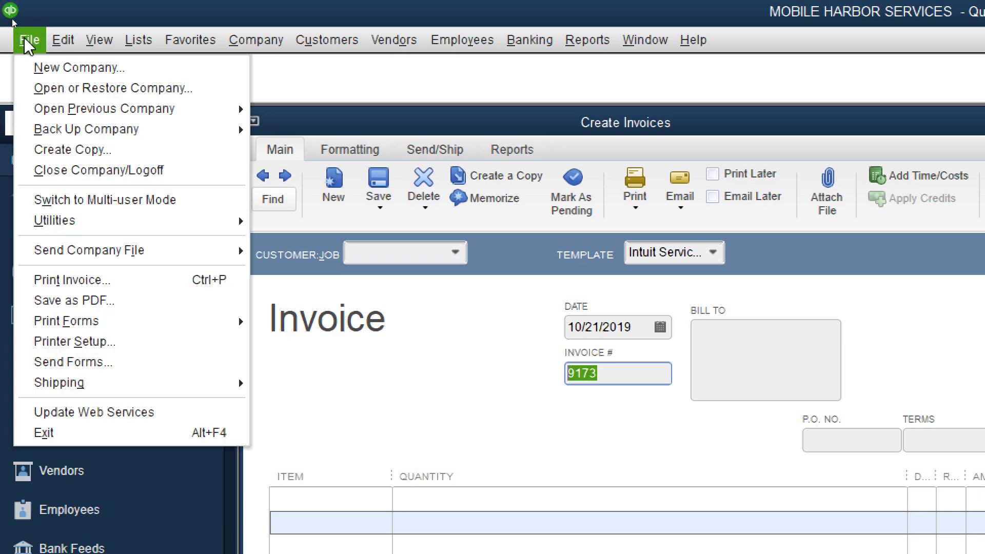
pyautogui.moveTo(134, 222)
pyautogui.moveTo(297, 243)
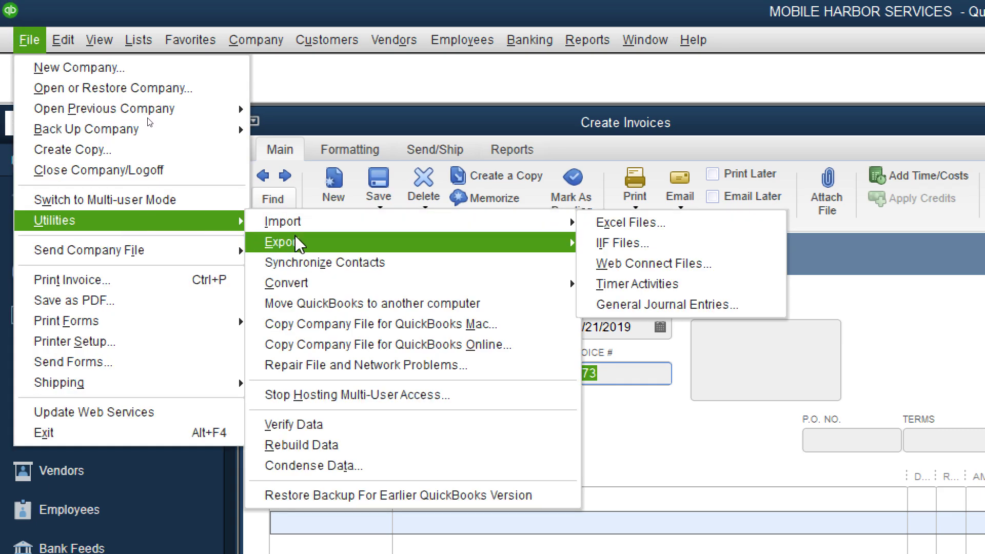
pyautogui.moveTo(361, 222)
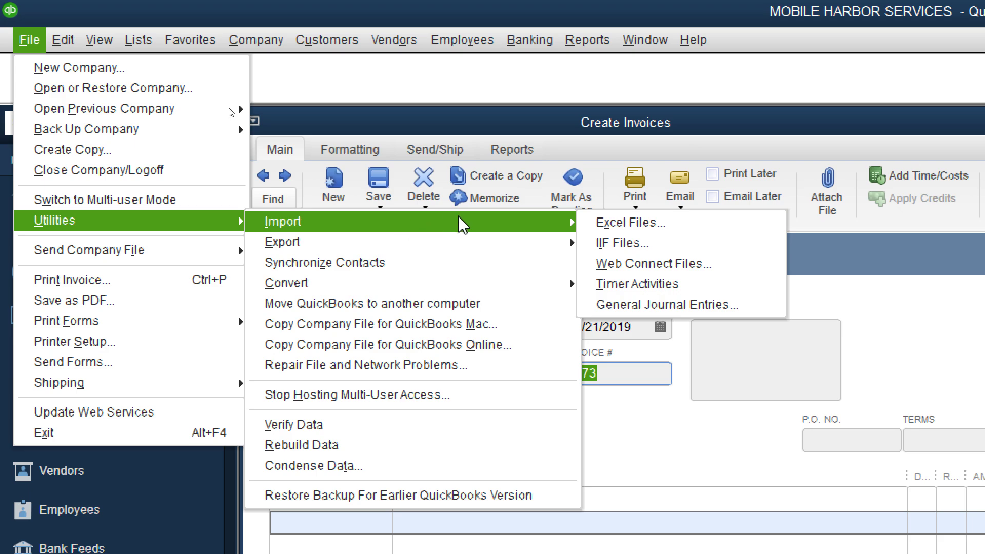
pyautogui.click(610, 245)
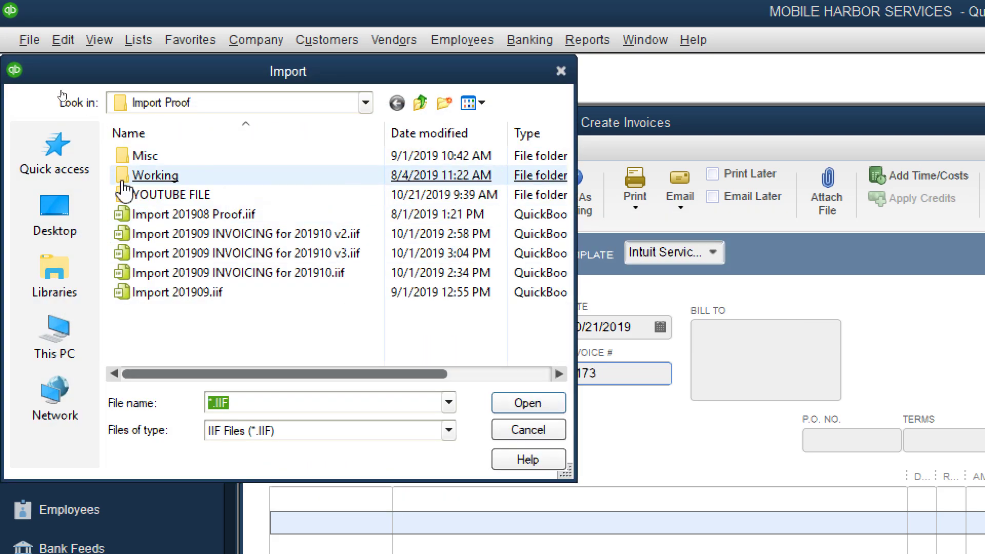
pyautogui.doubleClick(163, 199)
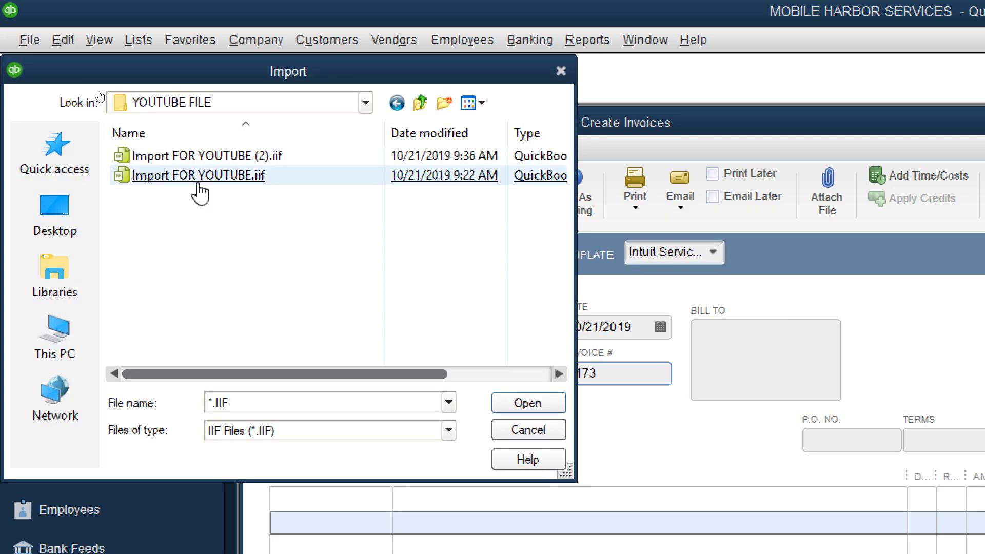
pyautogui.click(231, 157)
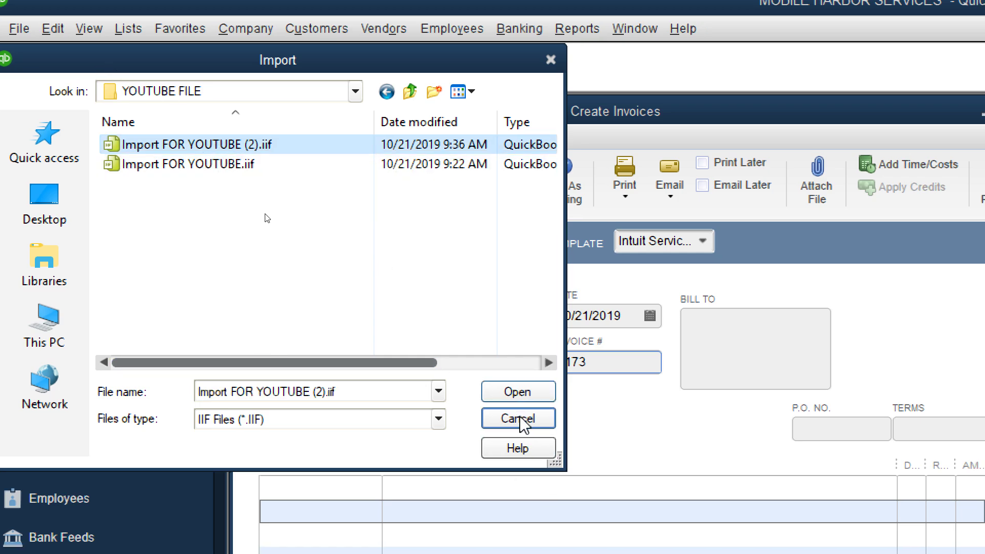
pyautogui.click(518, 419)
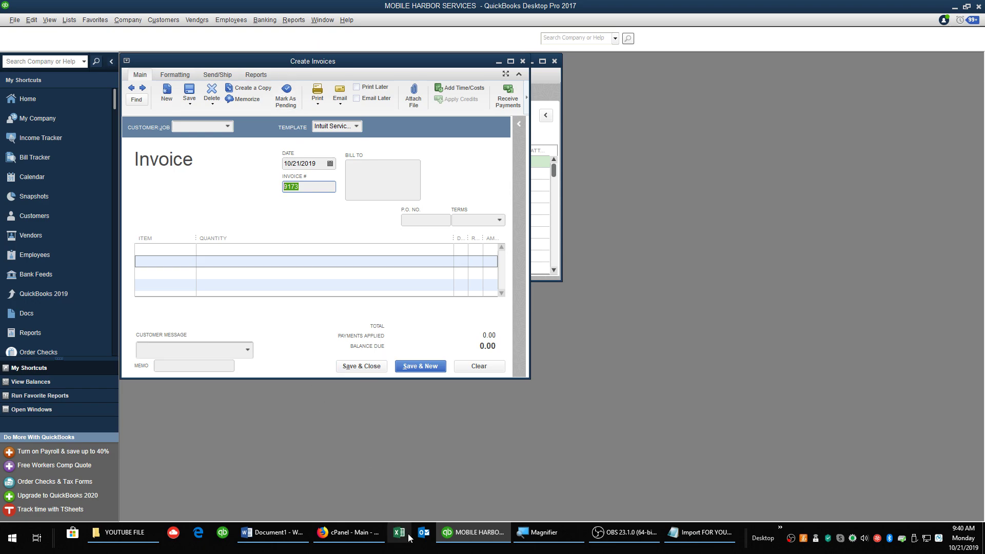
# Open Import FOR YOUTUBE.xlsm from the YOUTUBE FILE folder without updating its links, and check the DOCNUM column on the Import sheet
pyautogui.click(152, 535)
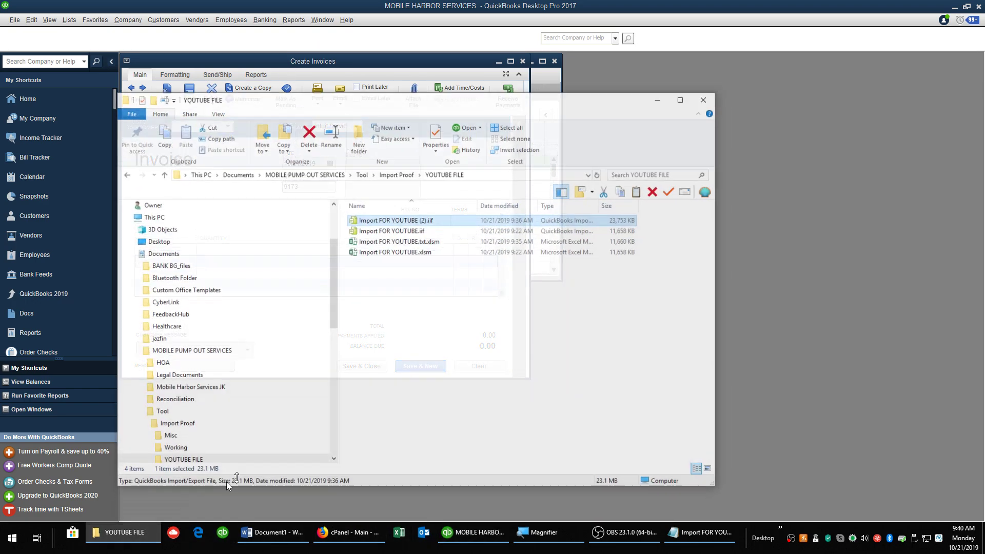
pyautogui.doubleClick(416, 240)
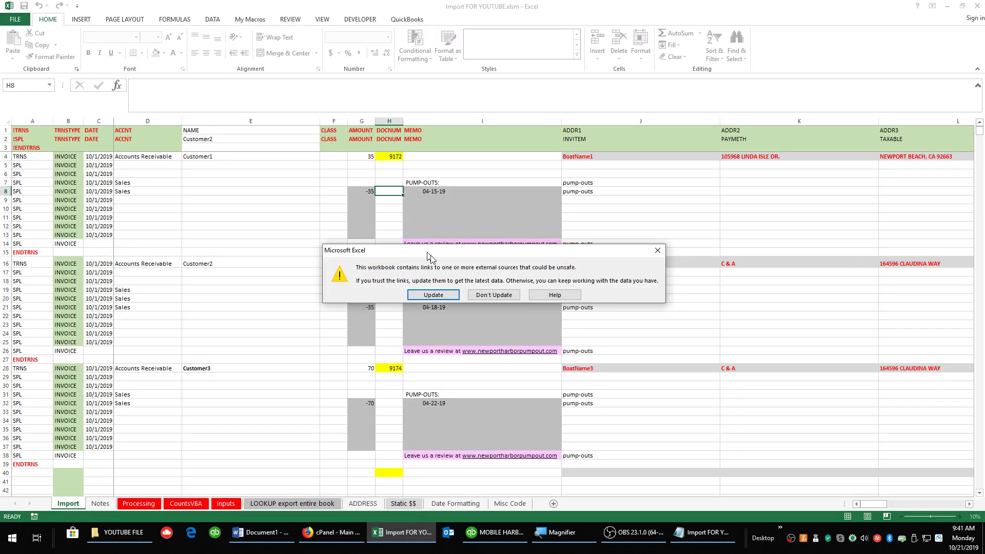
pyautogui.click(493, 295)
pyautogui.click(382, 158)
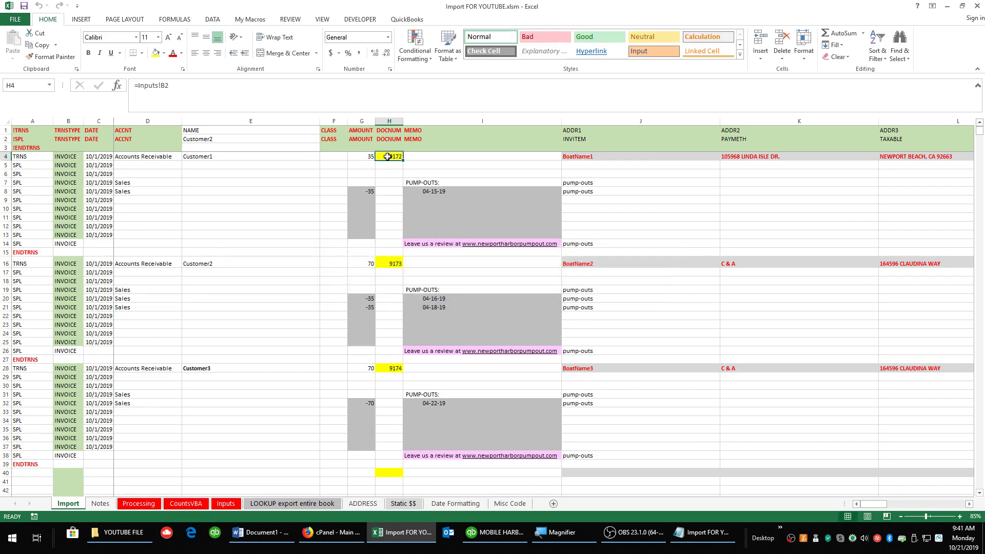
pyautogui.moveTo(388, 157); pyautogui.dragTo(382, 388)
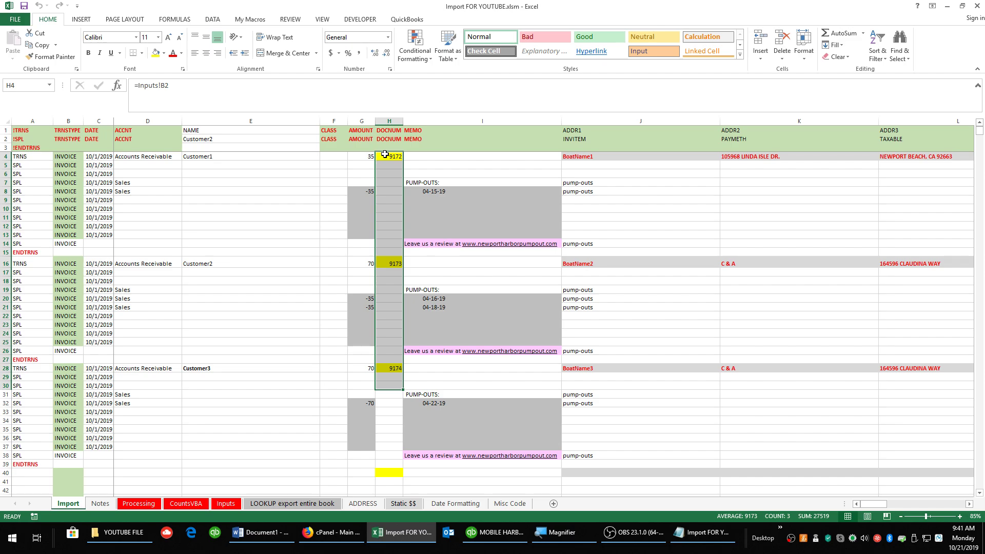
# Set the DOCNUM on the Inputs sheet to 9173
pyautogui.click(221, 505)
pyautogui.click(129, 146)
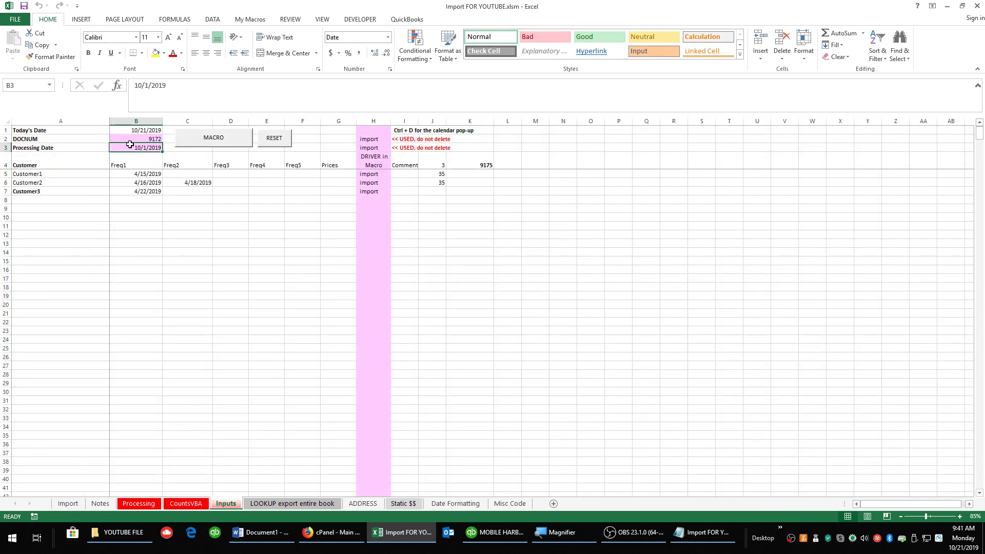
pyautogui.press('Up')
pyautogui.write('9')
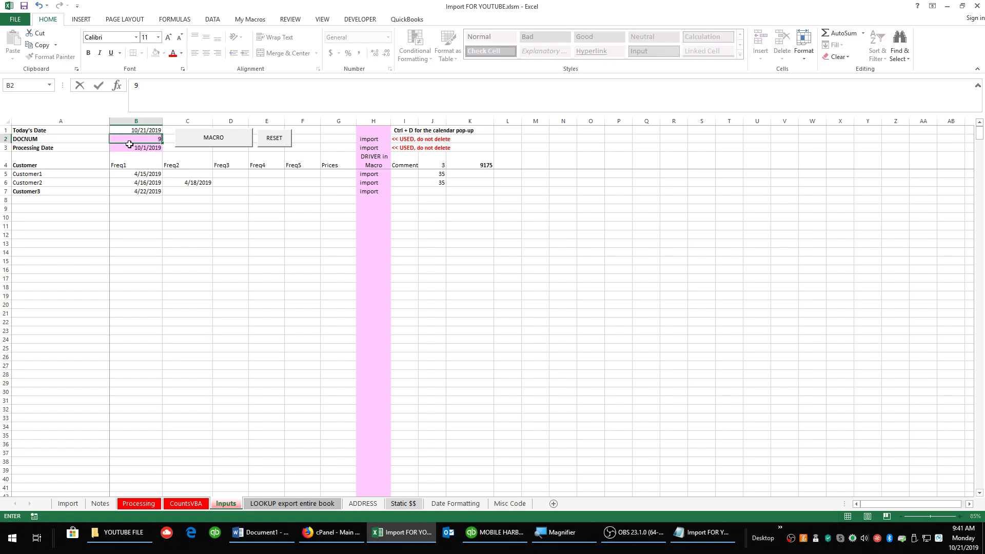
pyautogui.write('173')
pyautogui.press('Return')
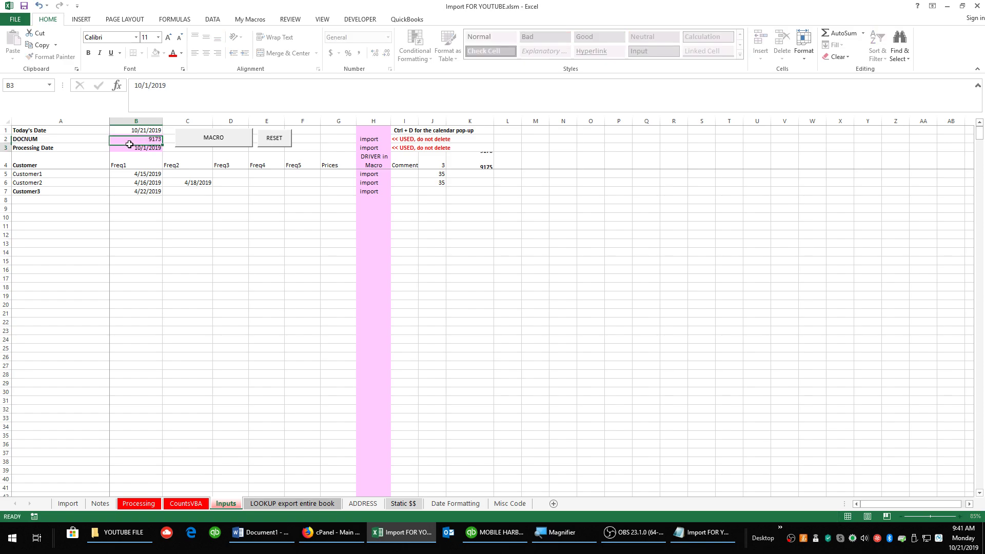
pyautogui.click(136, 139)
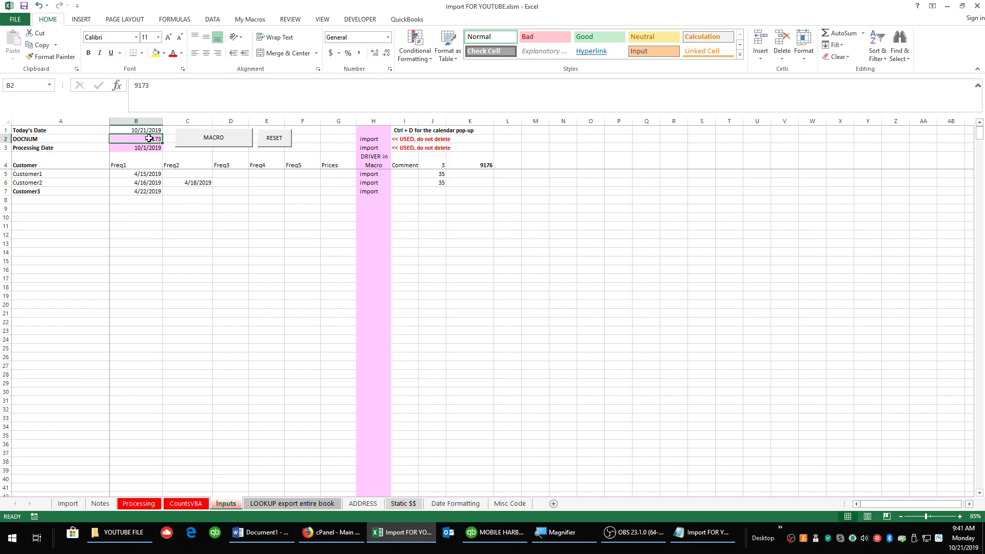